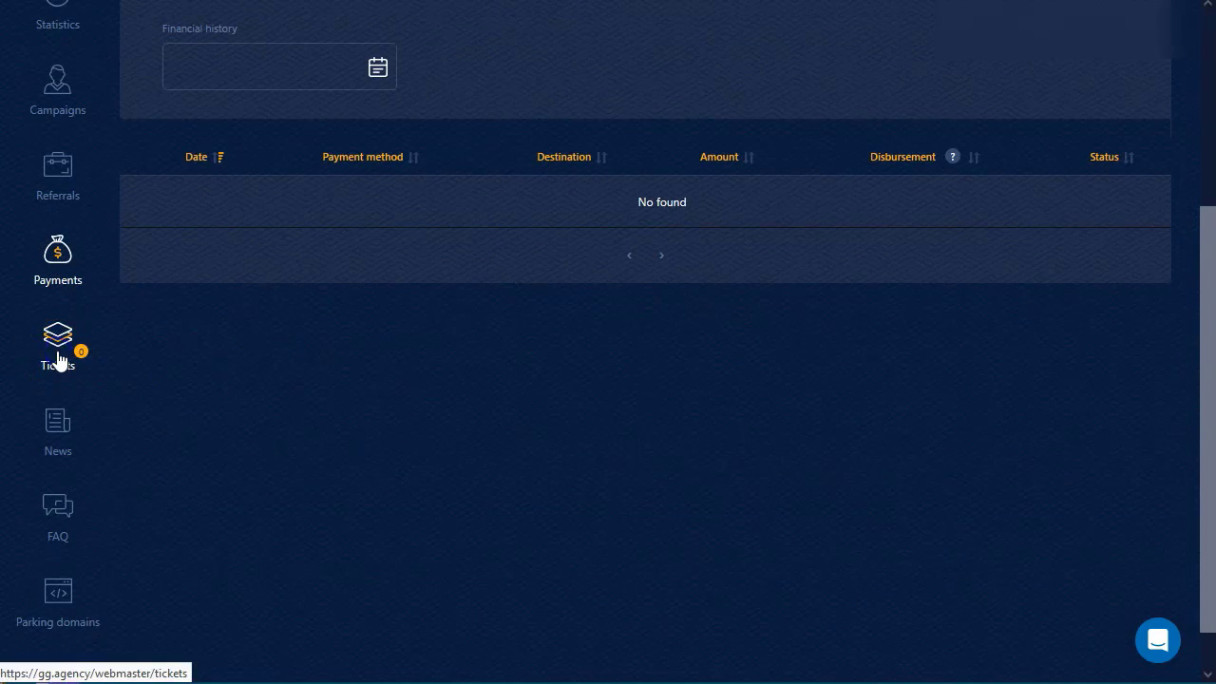
Visit the Tickets page, and browse the posts on the News page
{"action": "left_click", "coordinate": [57, 356]}
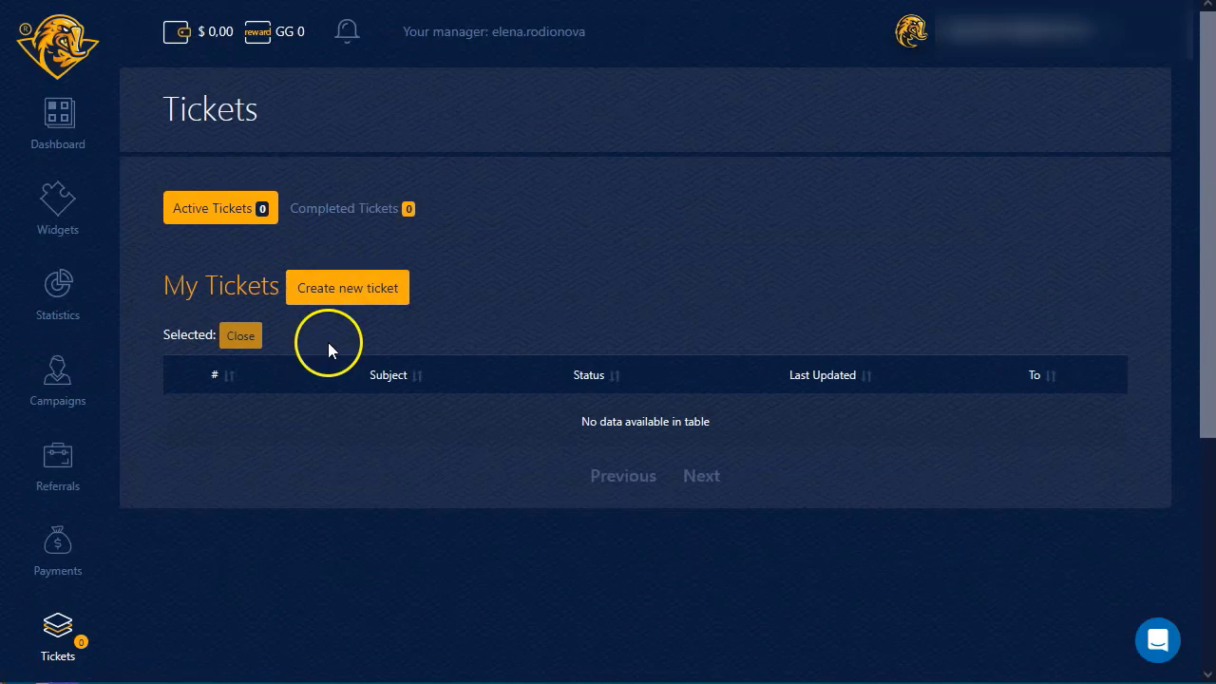
{"action": "scroll", "coordinate": [328, 349], "scroll_direction": "down", "scroll_amount": 3}
{"action": "left_click", "coordinate": [69, 427]}
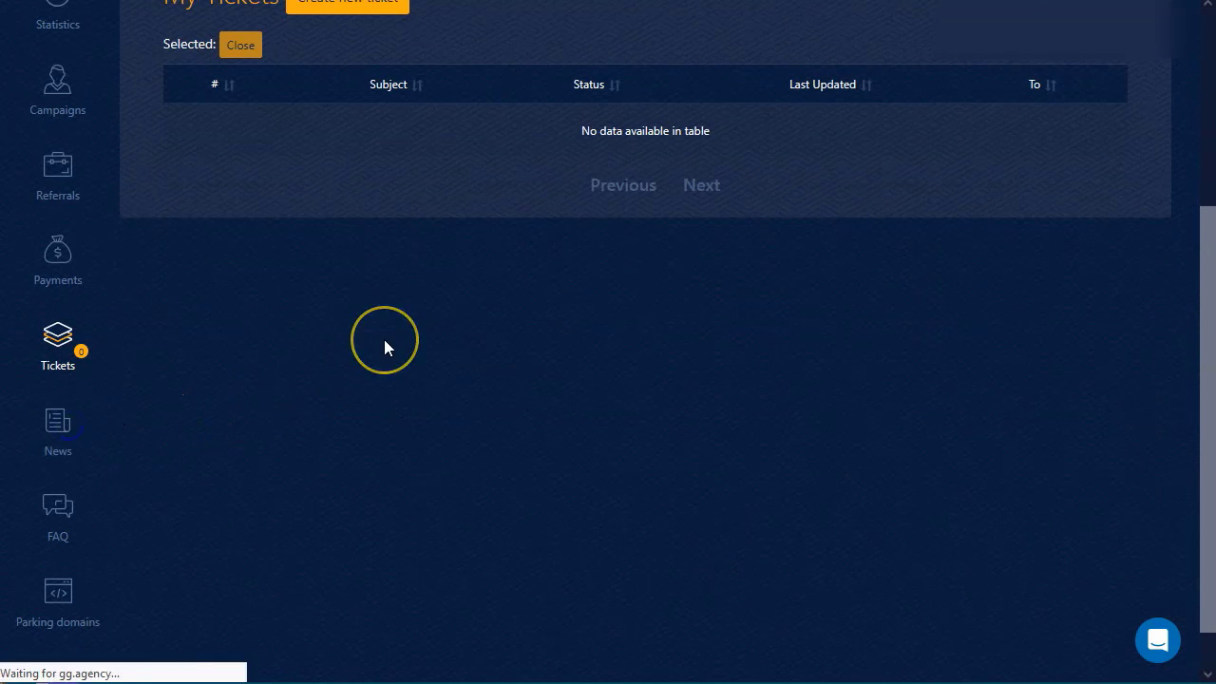
{"action": "scroll", "coordinate": [346, 219], "scroll_direction": "up", "scroll_amount": 2}
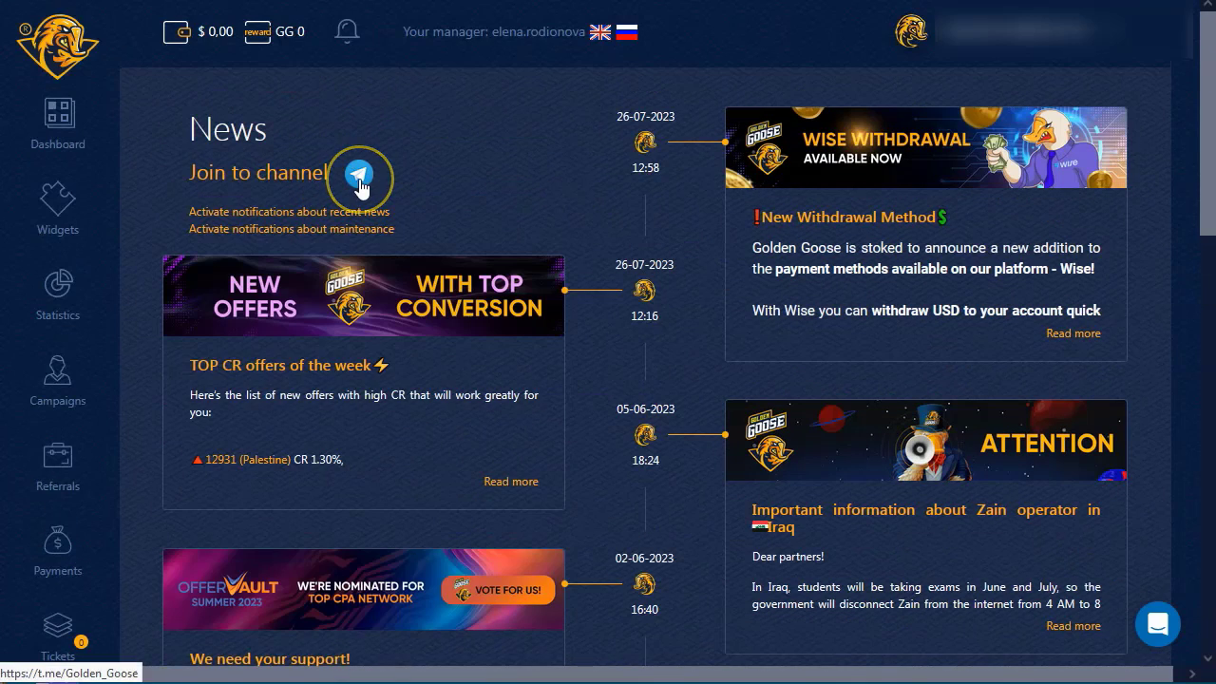
{"action": "left_click", "coordinate": [370, 358]}
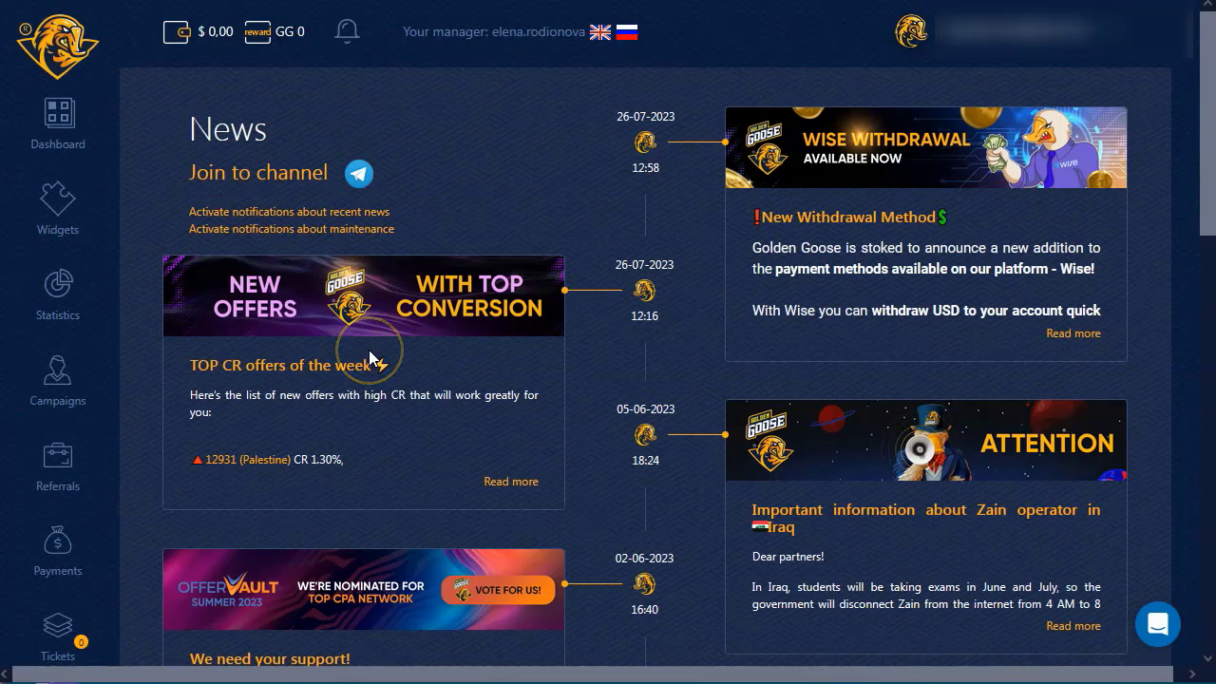
{"action": "scroll", "coordinate": [370, 356], "scroll_direction": "down", "scroll_amount": 5}
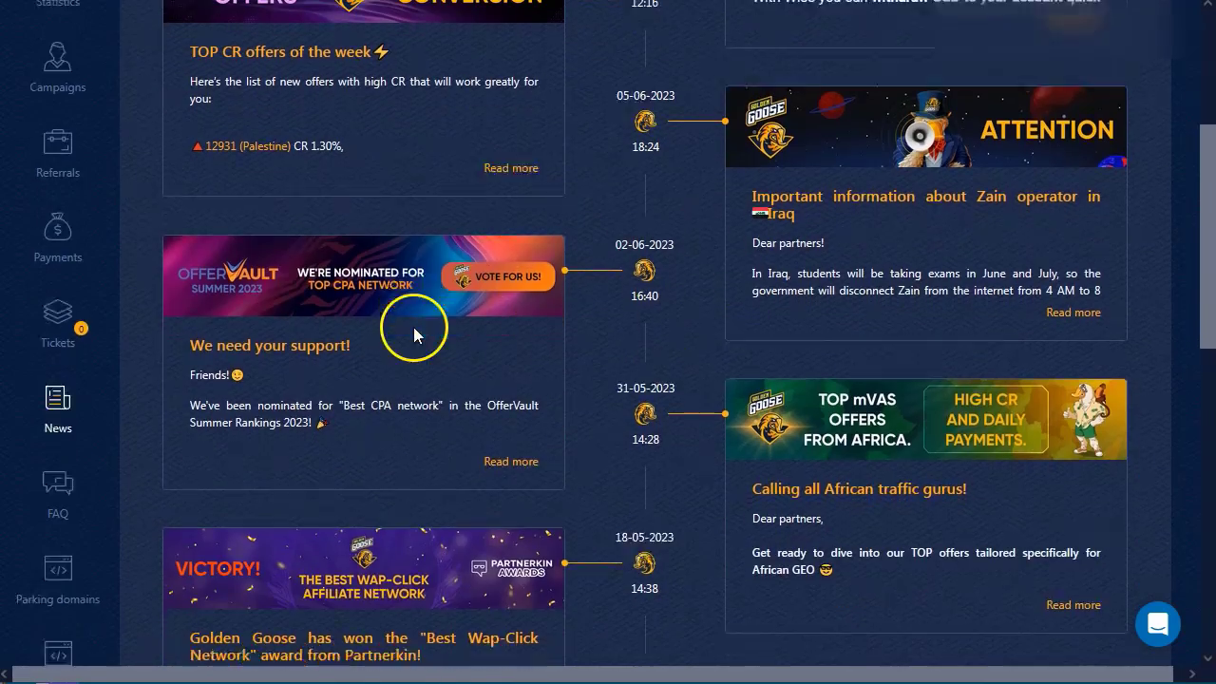
{"action": "scroll", "coordinate": [561, 351], "scroll_direction": "down", "scroll_amount": 3}
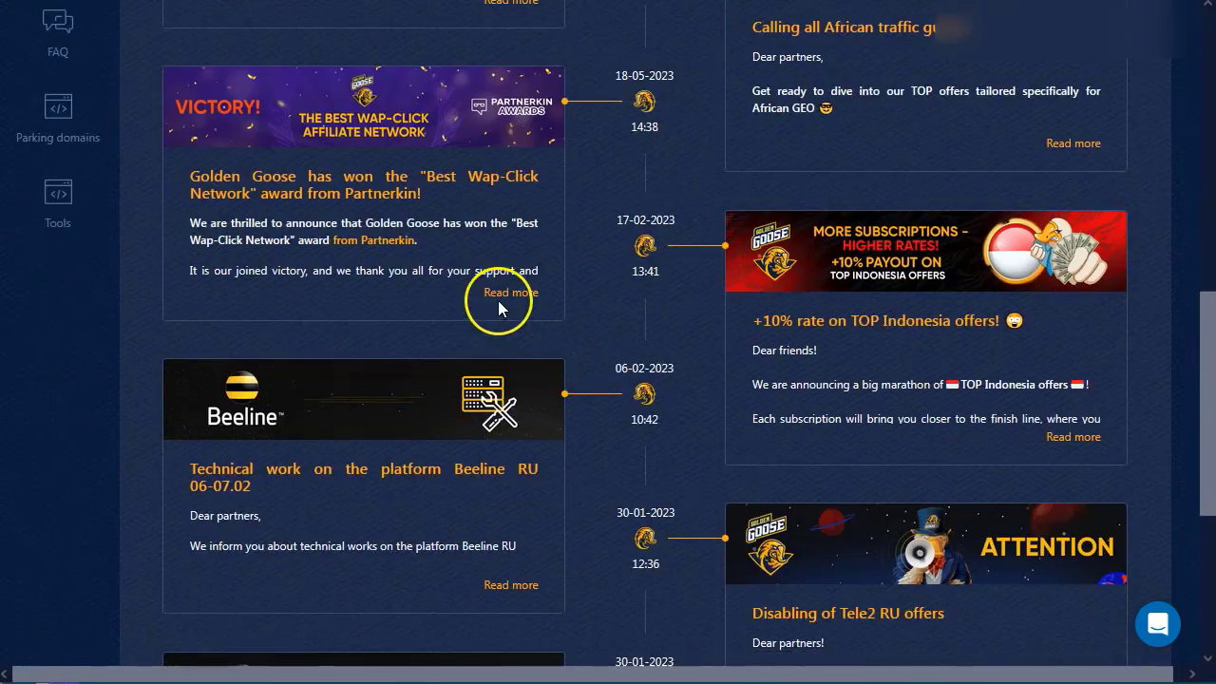
{"action": "scroll", "coordinate": [497, 300], "scroll_direction": "up", "scroll_amount": 2}
{"action": "scroll", "coordinate": [380, 313], "scroll_direction": "up", "scroll_amount": 1}
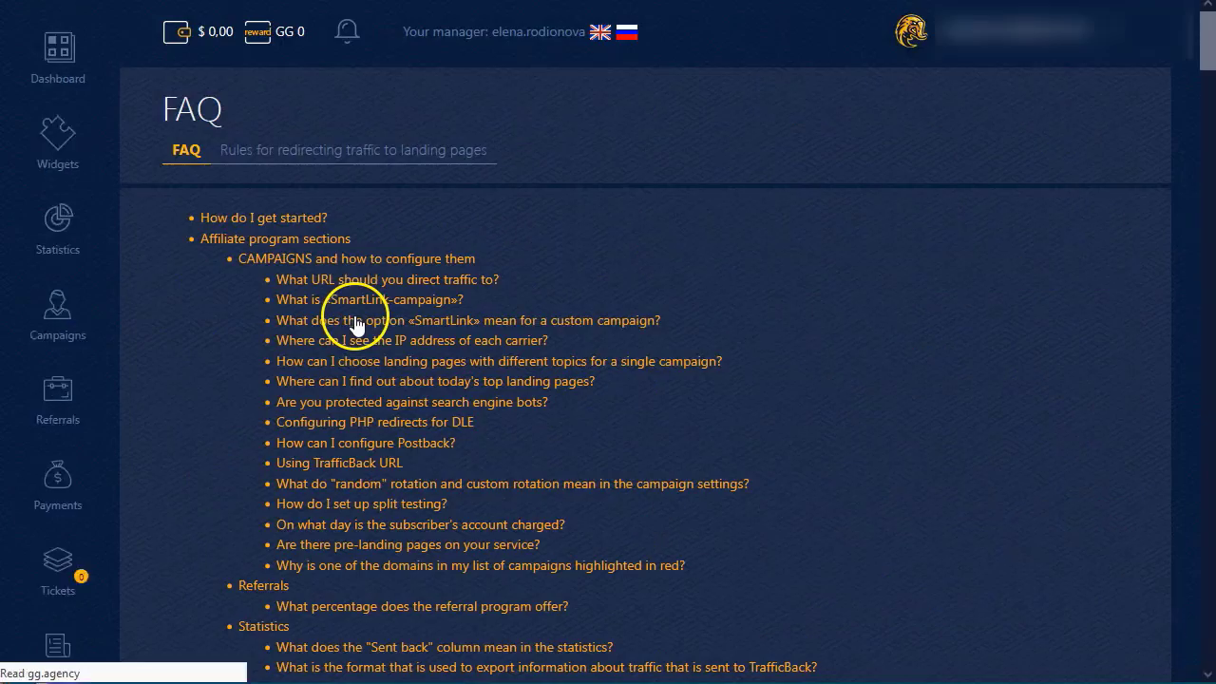
Read the FAQ answers on how to get started, campaign configuration and SmartLink campaigns
{"action": "left_click", "coordinate": [271, 219]}
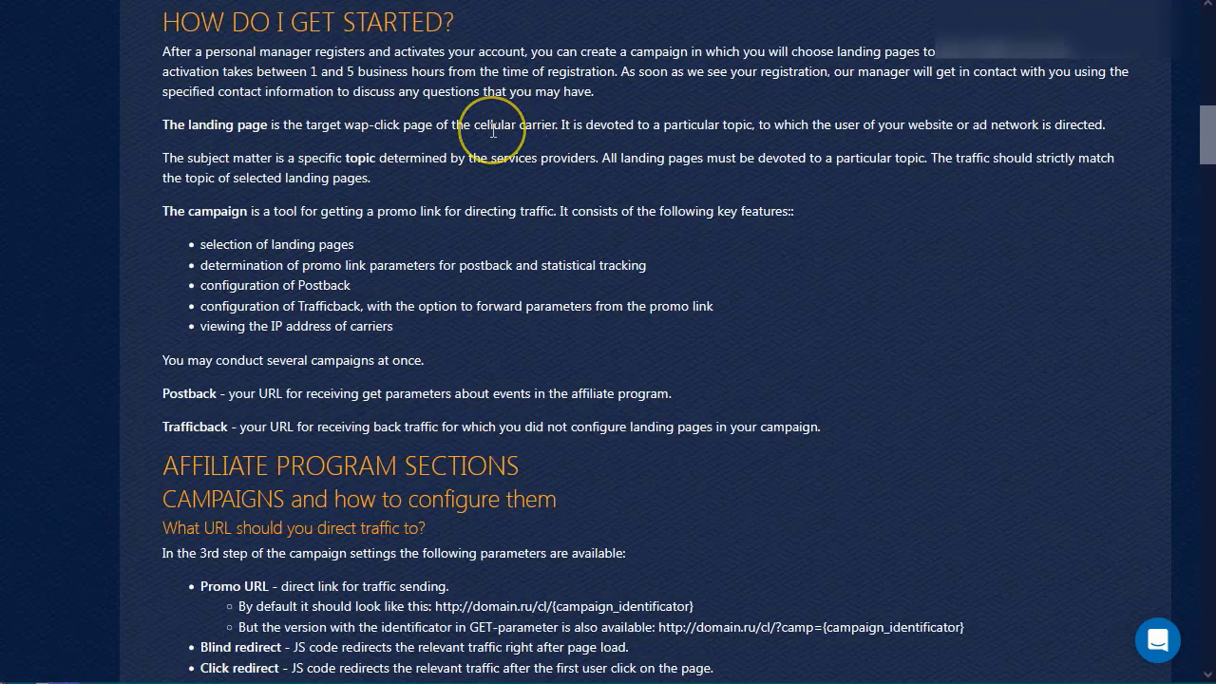
{"action": "scroll", "coordinate": [290, 203], "scroll_direction": "down", "scroll_amount": 3}
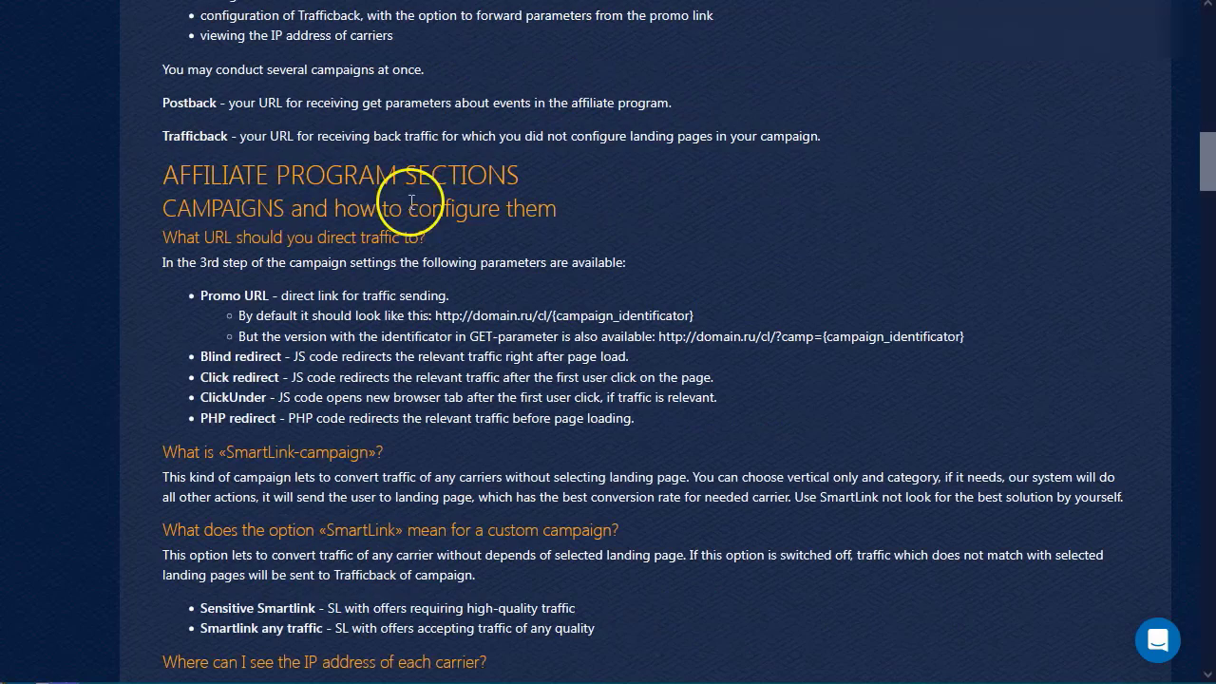
{"action": "scroll", "coordinate": [259, 316], "scroll_direction": "down", "scroll_amount": 3}
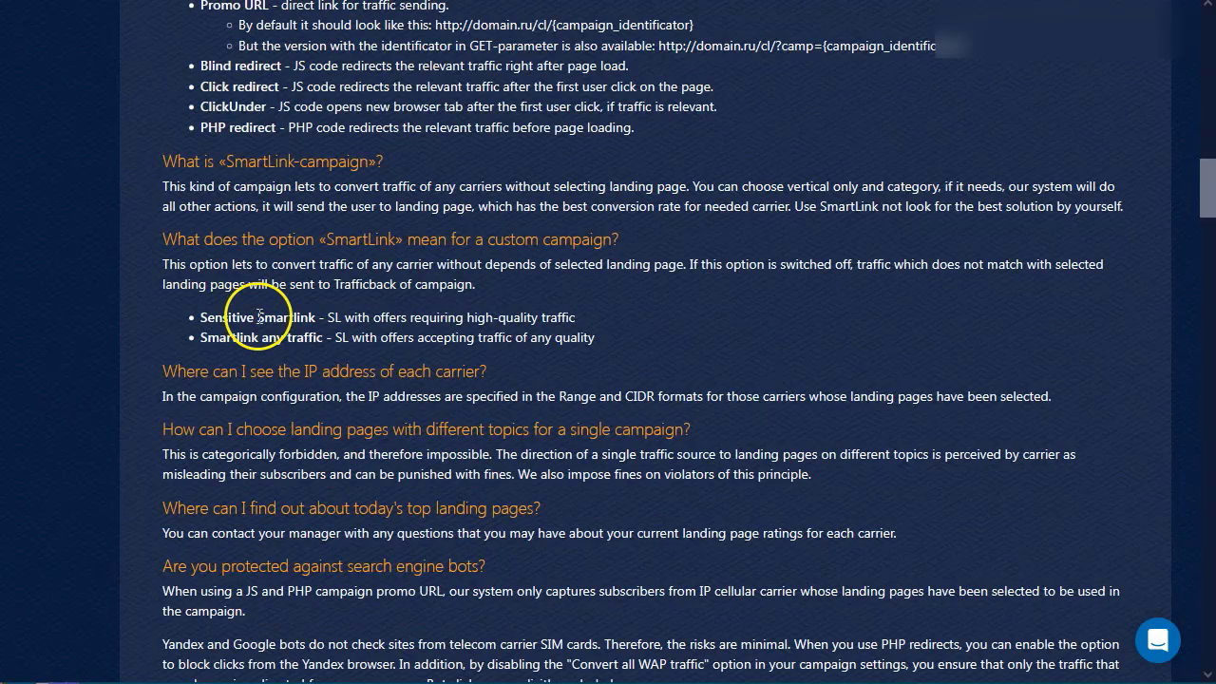
{"action": "scroll", "coordinate": [283, 261], "scroll_direction": "up", "scroll_amount": 13}
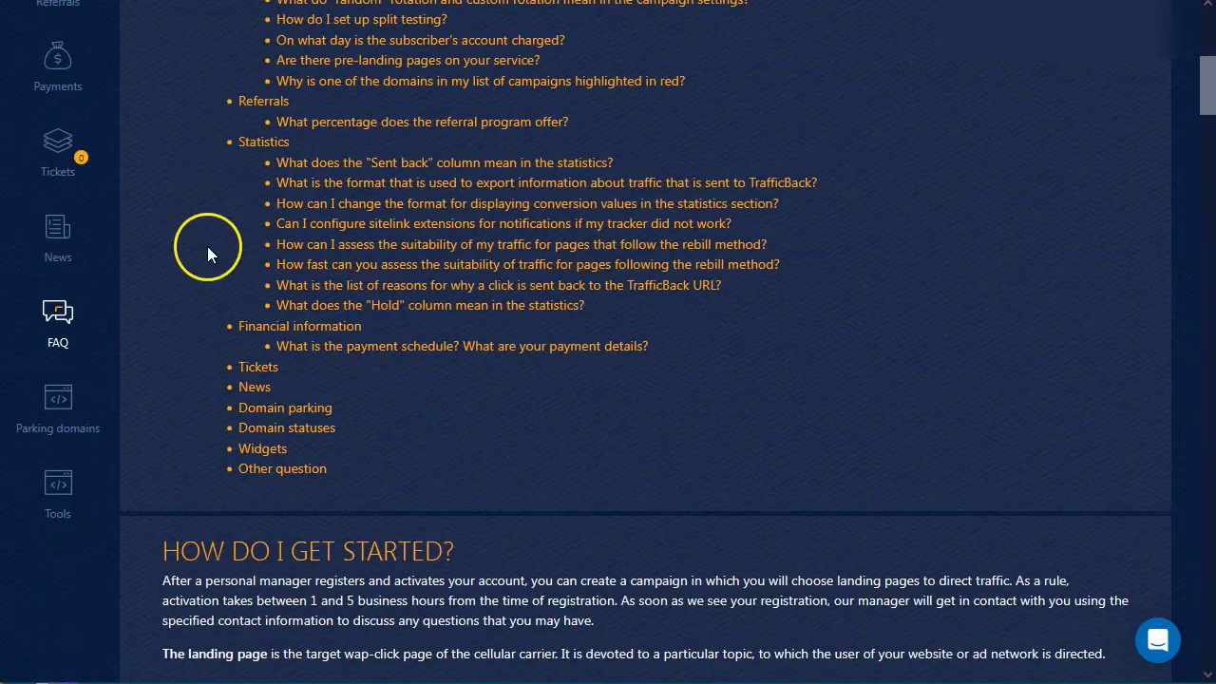
Open the domain parking page to view its instructions
{"action": "scroll", "coordinate": [65, 304], "scroll_direction": "down", "scroll_amount": 1}
{"action": "left_click", "coordinate": [65, 309]}
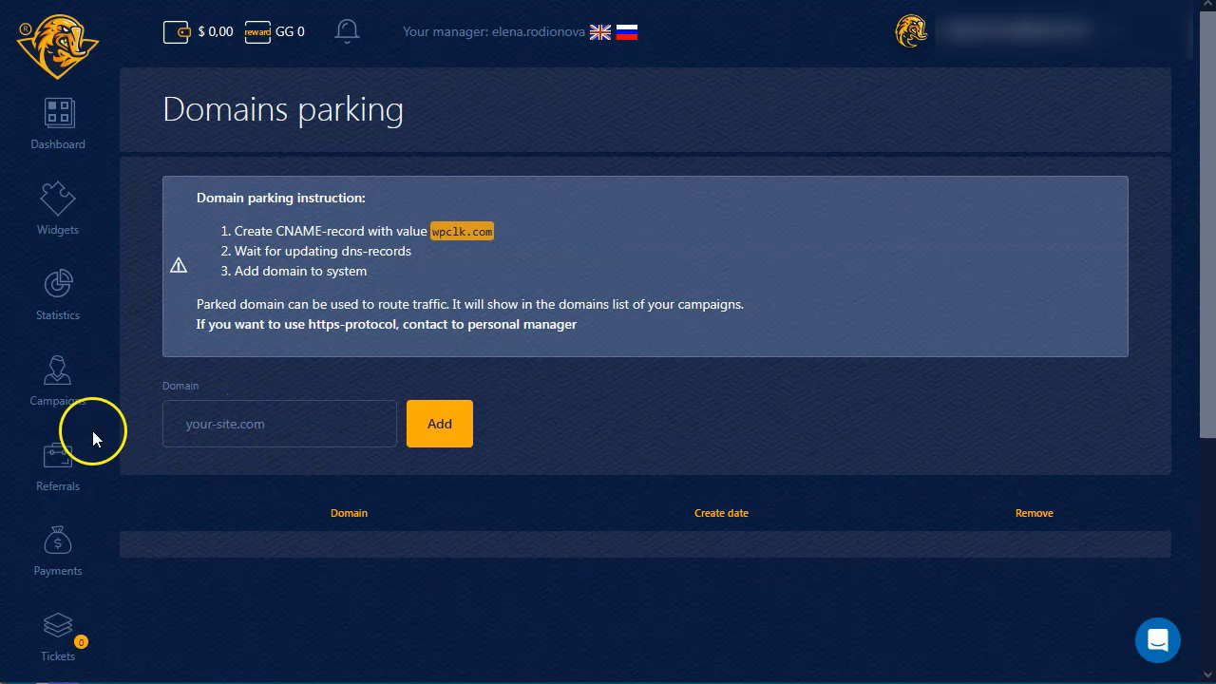
Open the IP range tool and set the country to Spain and the operator to movistar (ES)
{"action": "scroll", "coordinate": [83, 443], "scroll_direction": "down", "scroll_amount": 3}
{"action": "scroll", "coordinate": [82, 443], "scroll_direction": "down", "scroll_amount": 1}
{"action": "left_click", "coordinate": [59, 629]}
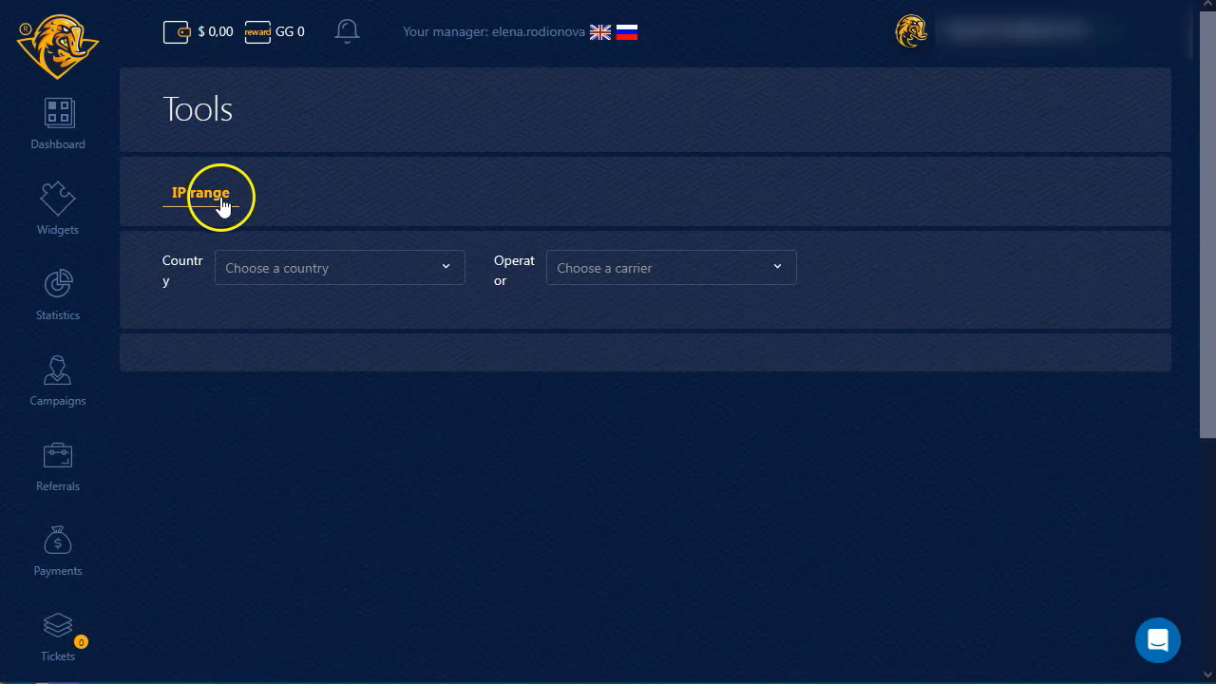
{"action": "left_click", "coordinate": [366, 268]}
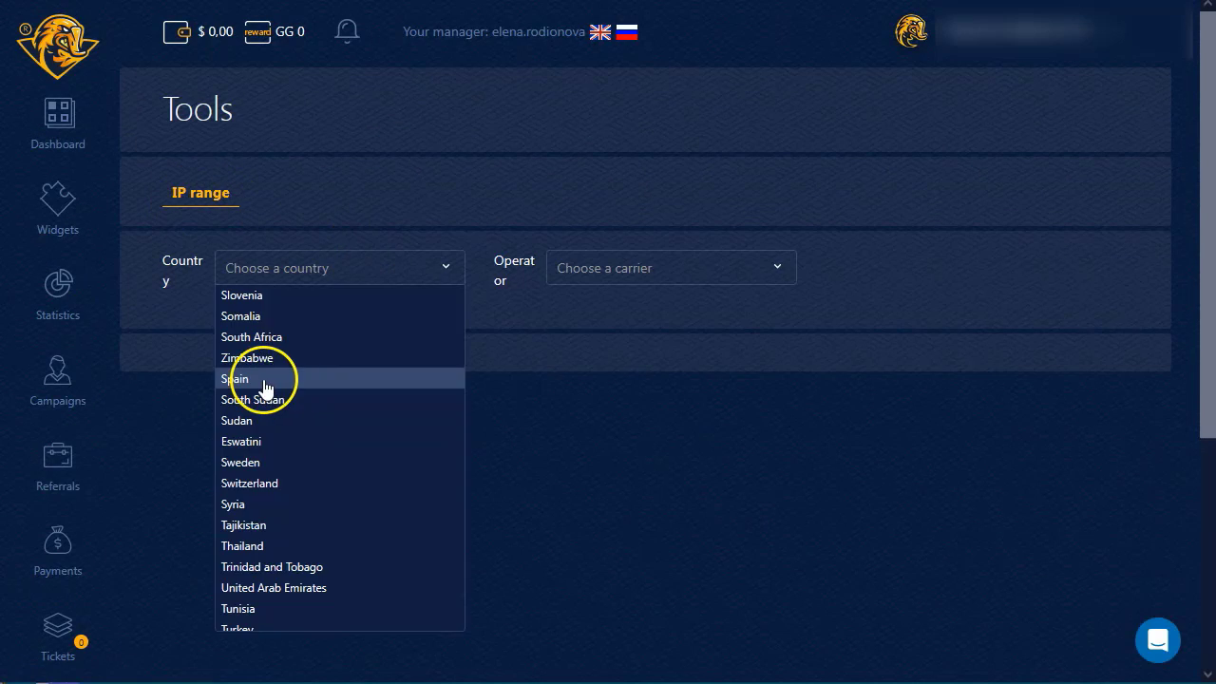
{"action": "left_click", "coordinate": [263, 380]}
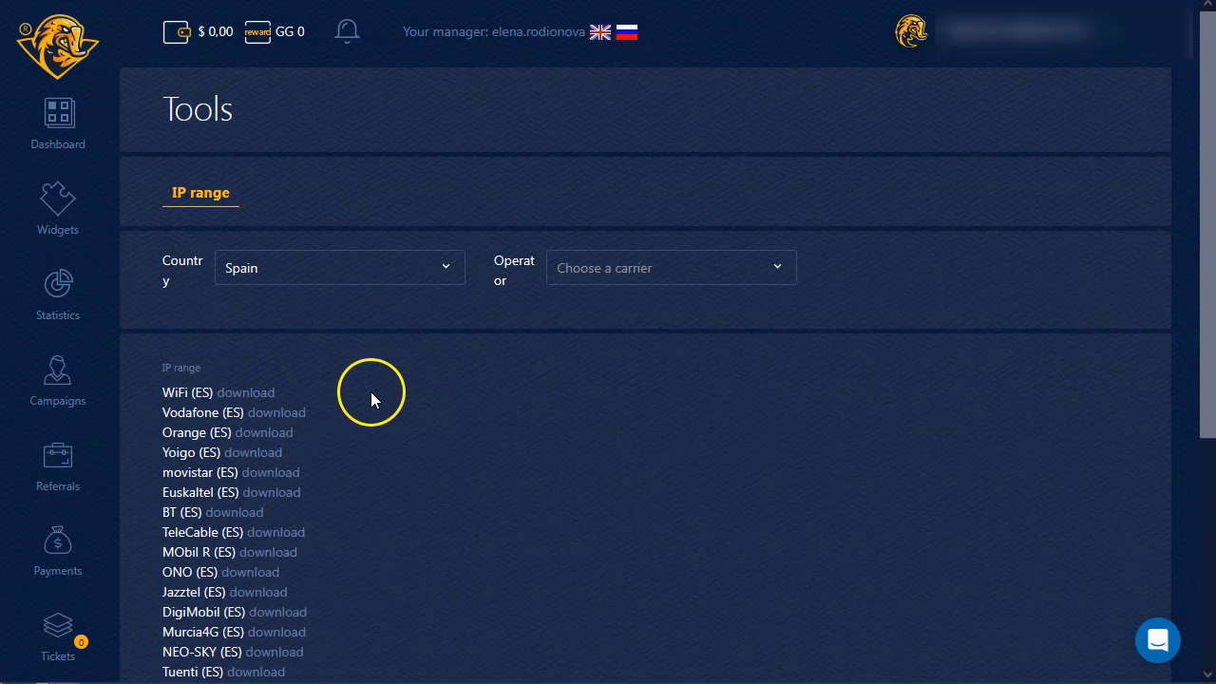
{"action": "scroll", "coordinate": [388, 408], "scroll_direction": "down", "scroll_amount": 1}
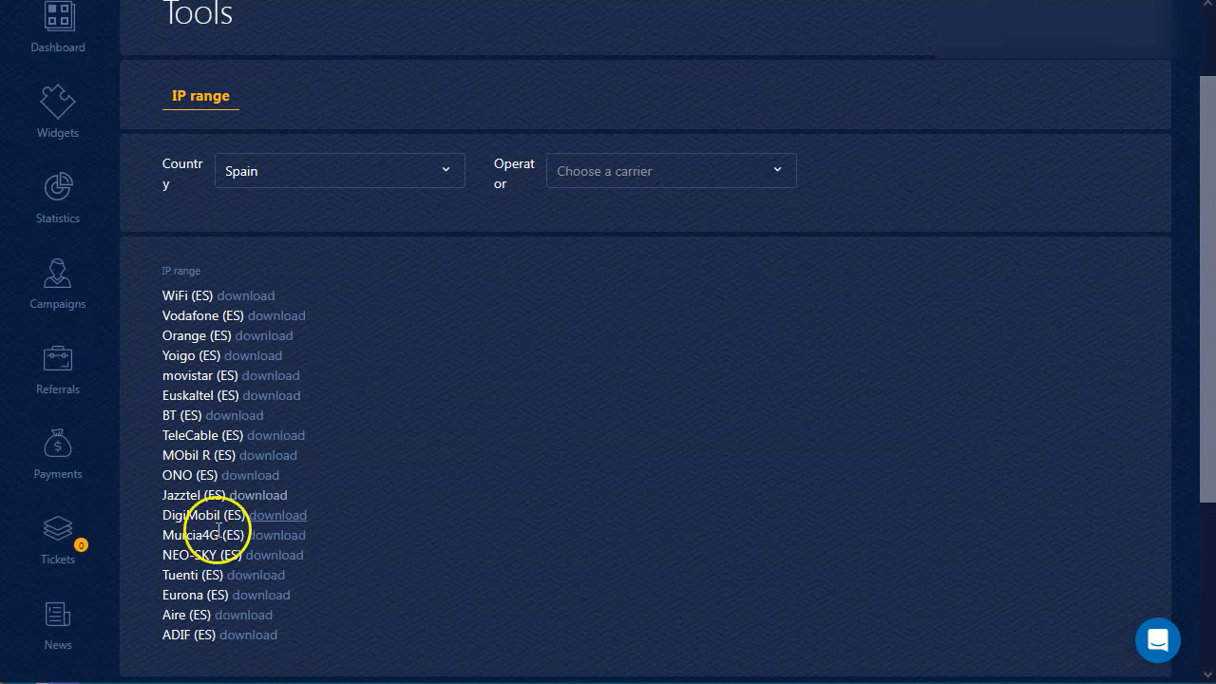
{"action": "left_click", "coordinate": [673, 180]}
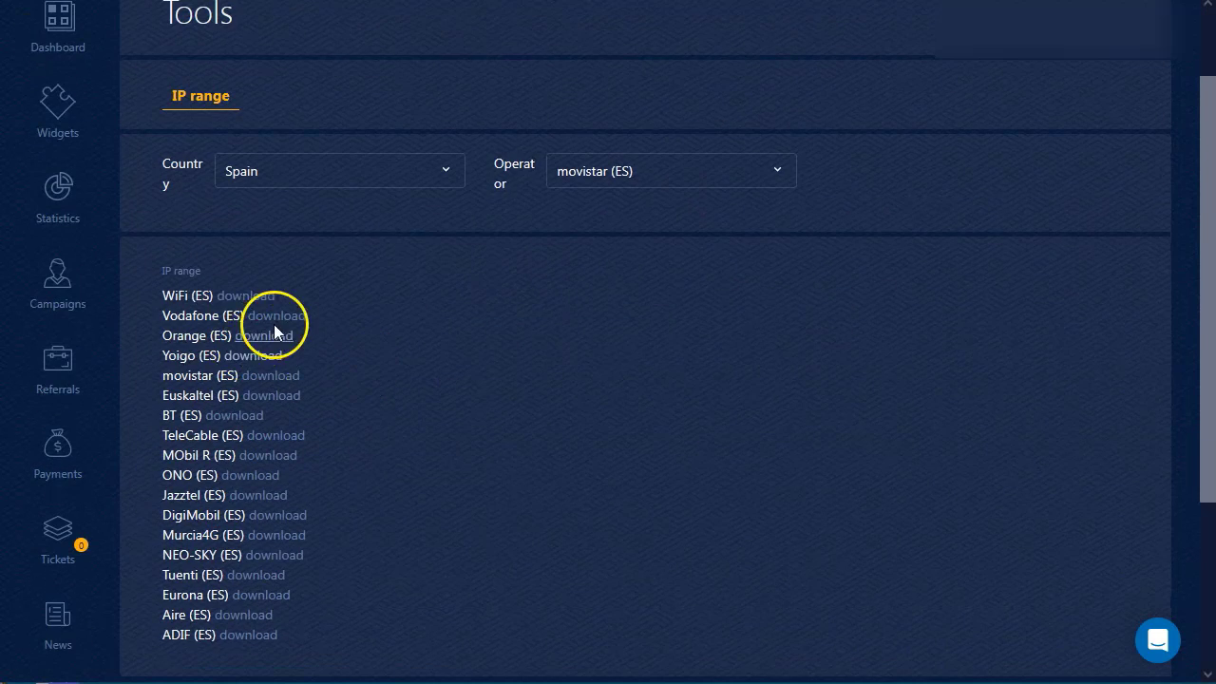
Download the IP range file for movistar (ES) and open it
{"action": "scroll", "coordinate": [261, 337], "scroll_direction": "down", "scroll_amount": 2}
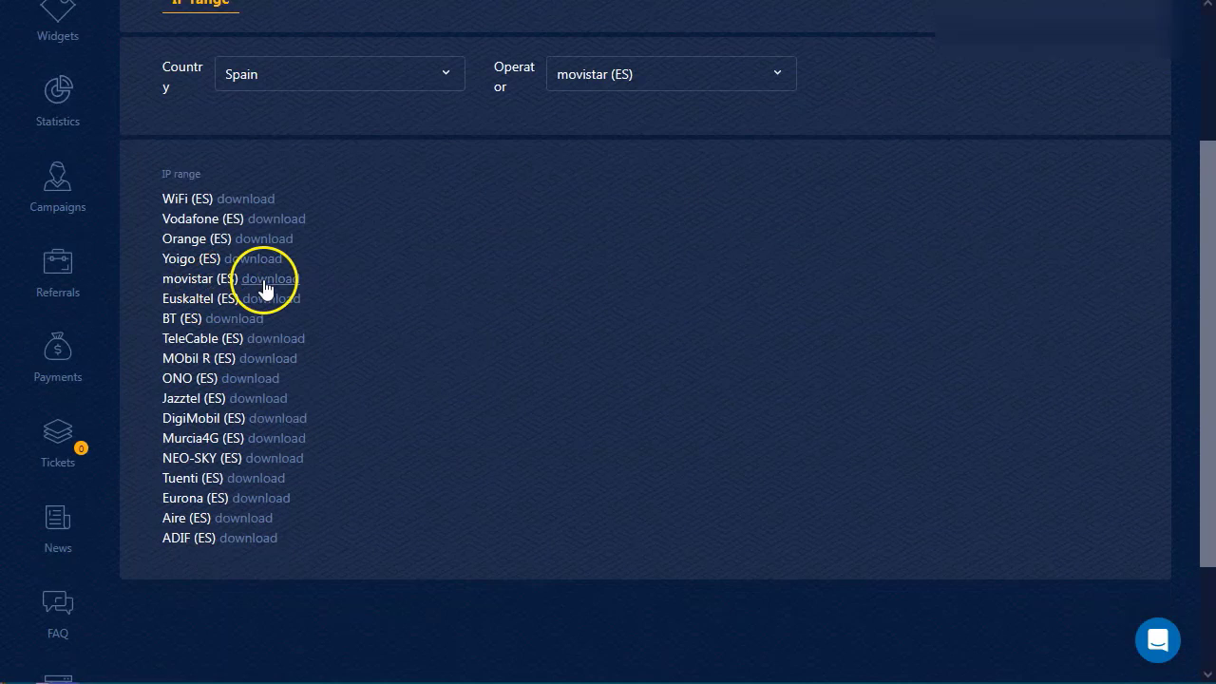
{"action": "left_click", "coordinate": [268, 280]}
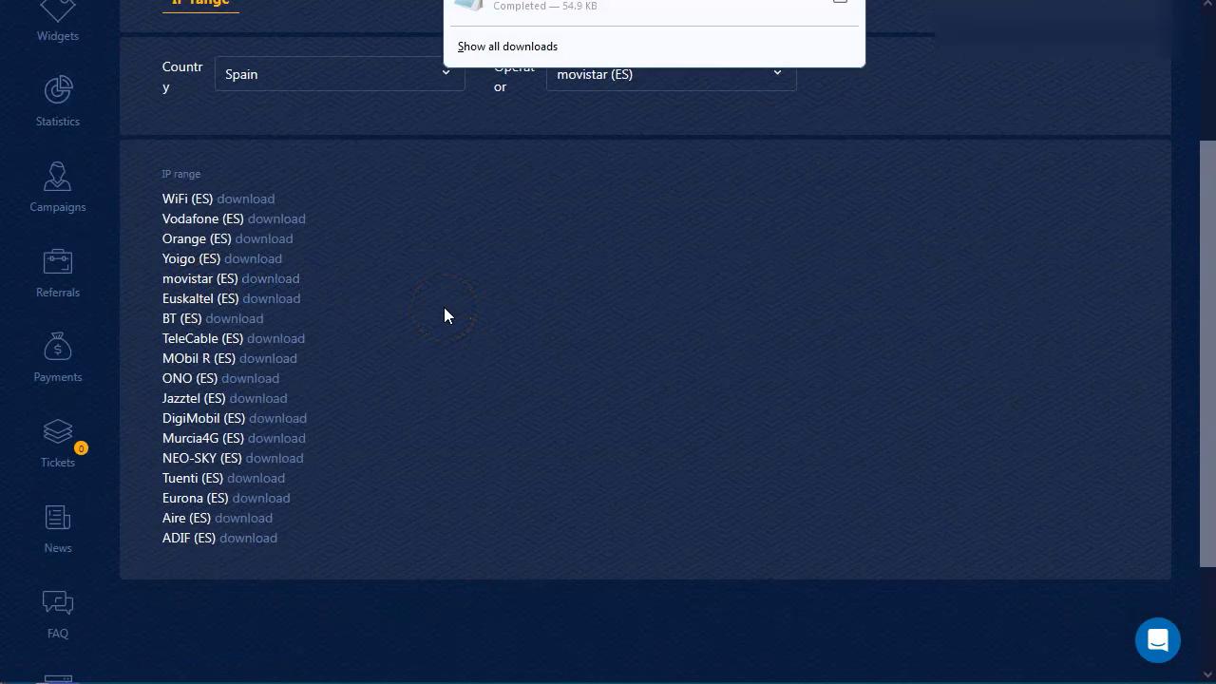
{"action": "left_click", "coordinate": [517, 23]}
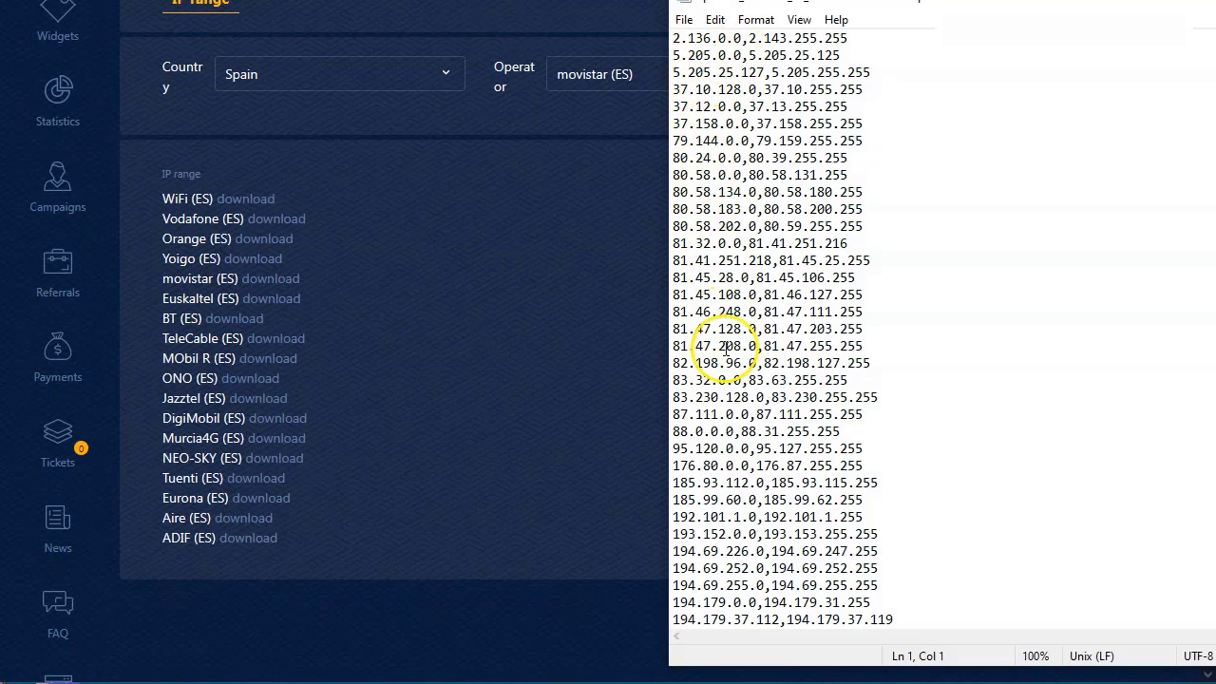
Look through the IP ranges in the downloaded movistar file and return to the agency site
{"action": "scroll", "coordinate": [741, 340], "scroll_direction": "down", "scroll_amount": 20}
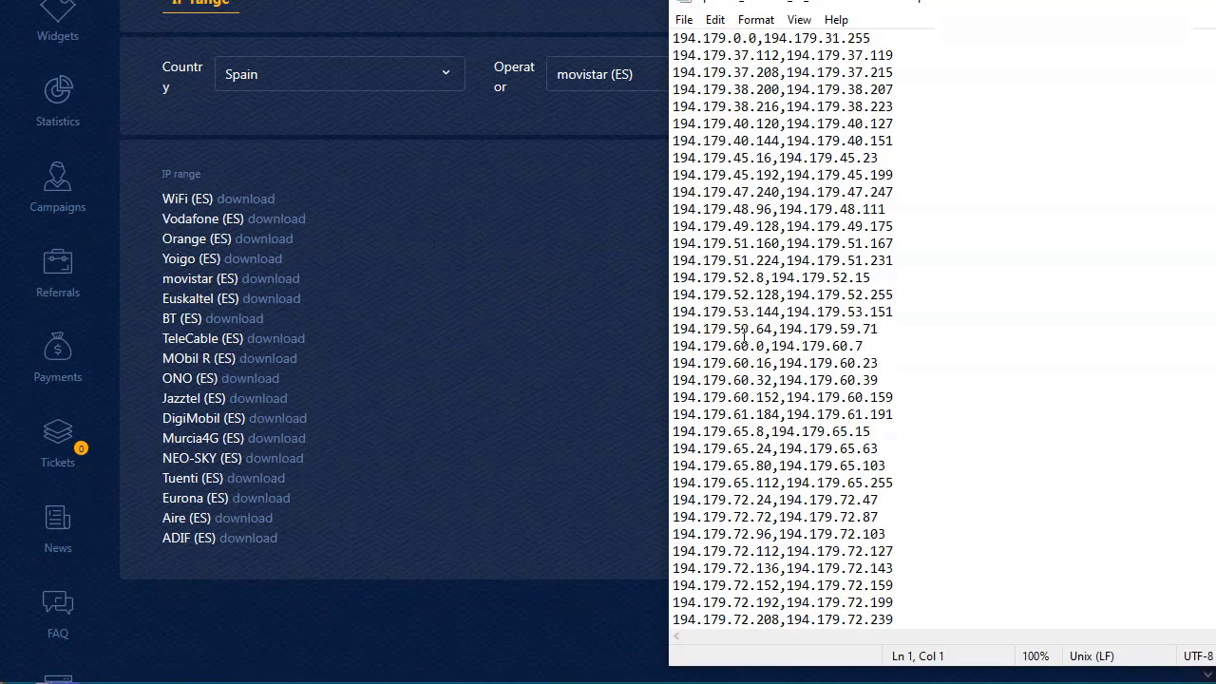
{"action": "scroll", "coordinate": [763, 287], "scroll_direction": "down", "scroll_amount": 16}
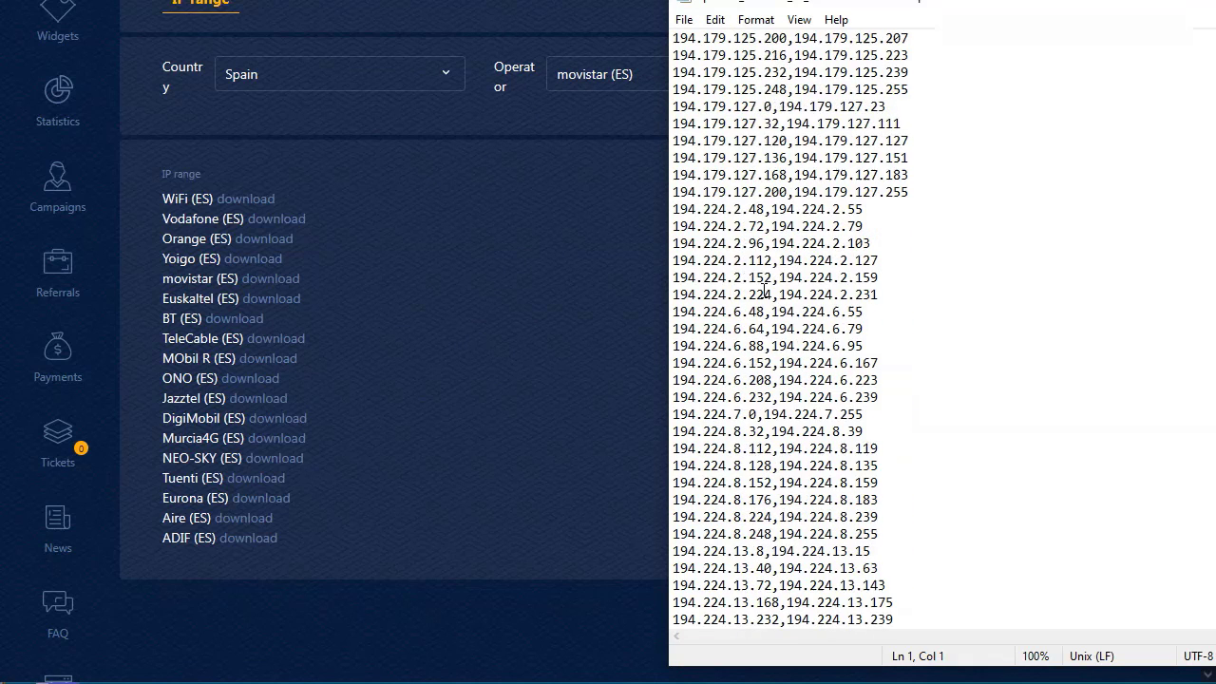
{"action": "scroll", "coordinate": [763, 290], "scroll_direction": "down", "scroll_amount": 4}
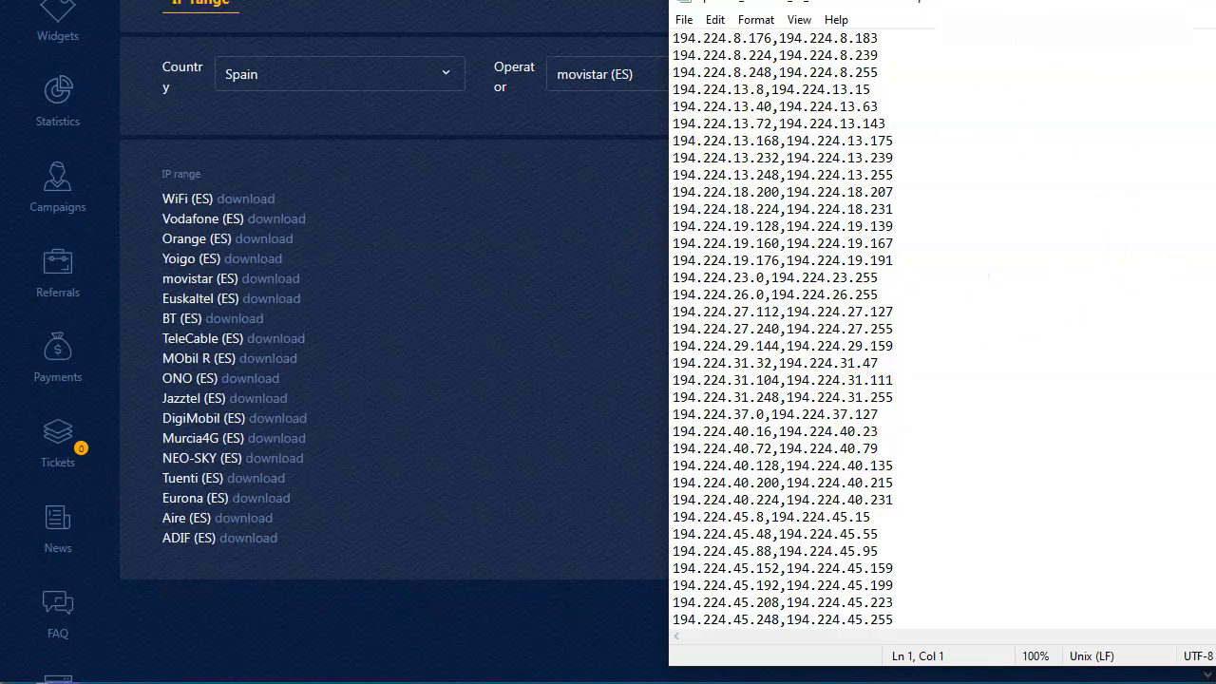
{"action": "scroll", "coordinate": [941, 328], "scroll_direction": "down", "scroll_amount": 20}
{"action": "scroll", "coordinate": [940, 328], "scroll_direction": "down", "scroll_amount": 10}
{"action": "scroll", "coordinate": [941, 328], "scroll_direction": "up", "scroll_amount": 20}
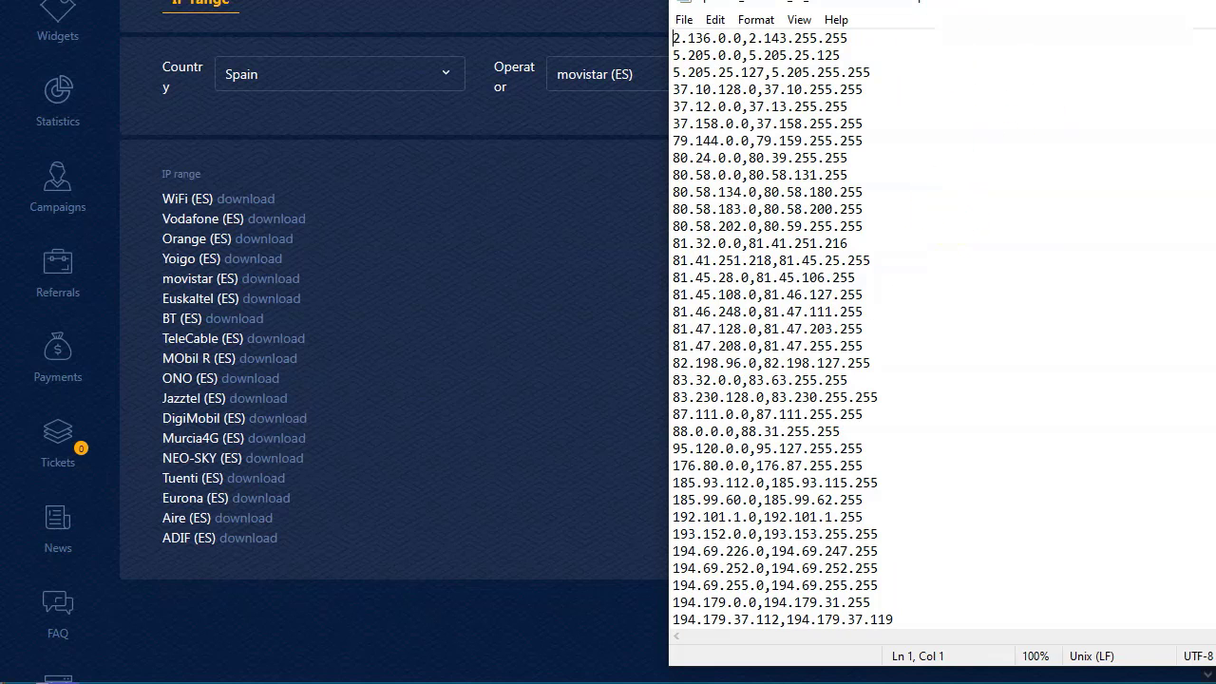
{"action": "left_click", "coordinate": [488, 312]}
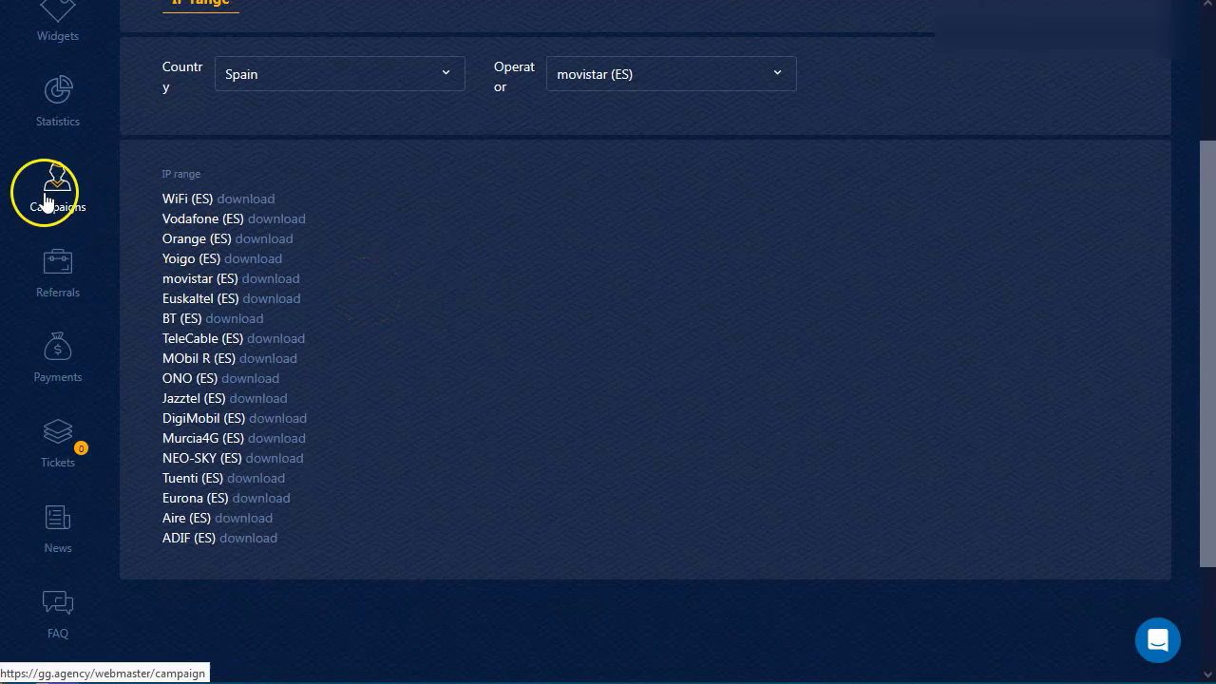
Create a new custom campaign and name it "test yt ME"
{"action": "scroll", "coordinate": [514, 210], "scroll_direction": "up", "scroll_amount": 2}
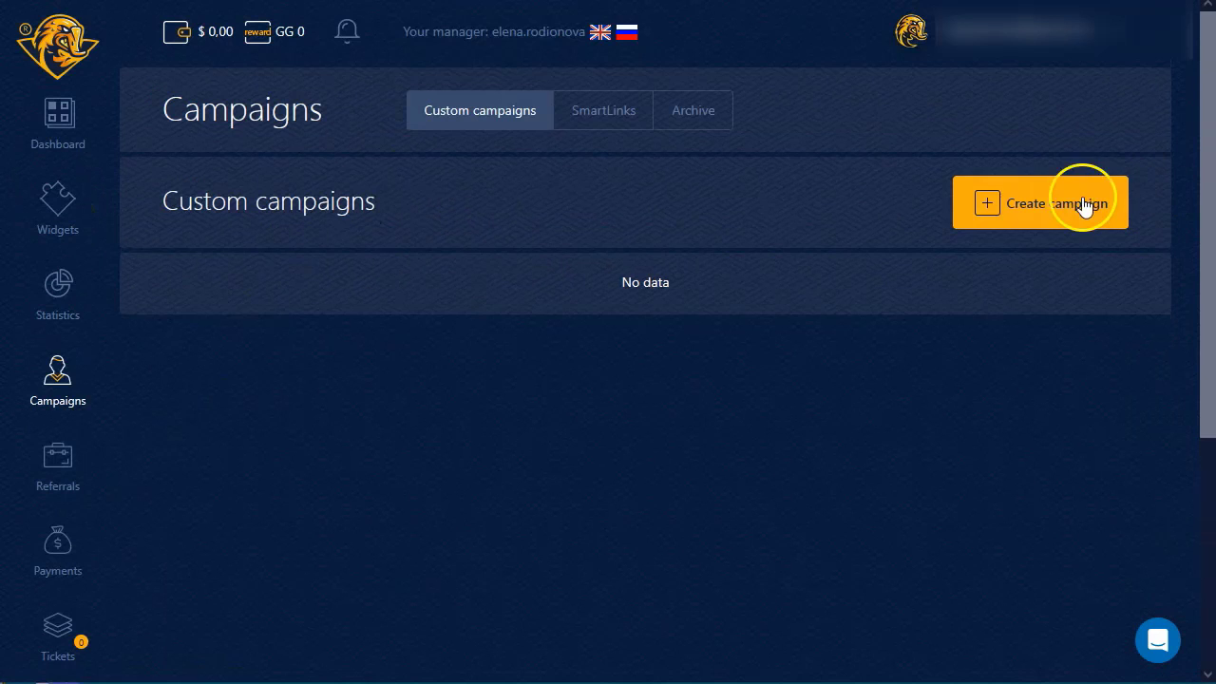
{"action": "left_click", "coordinate": [1049, 212]}
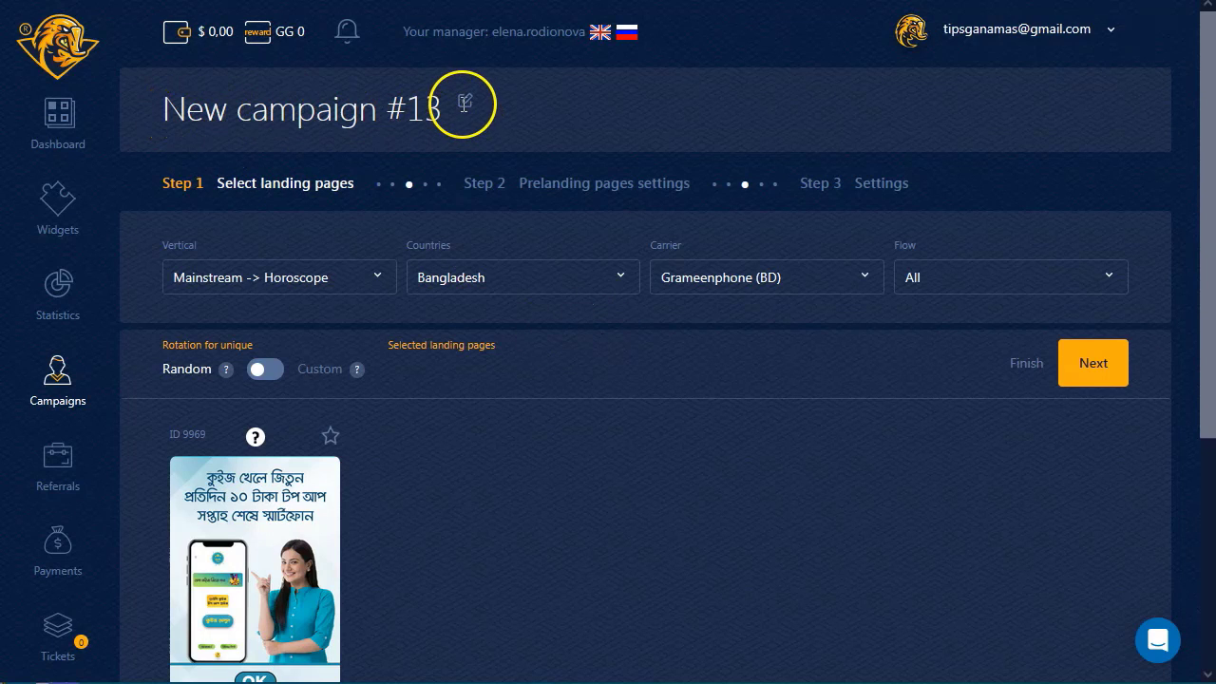
{"action": "left_click_drag", "start_coordinate": [443, 108], "coordinate": [163, 108]}
{"action": "type", "text": "test yt MD"}
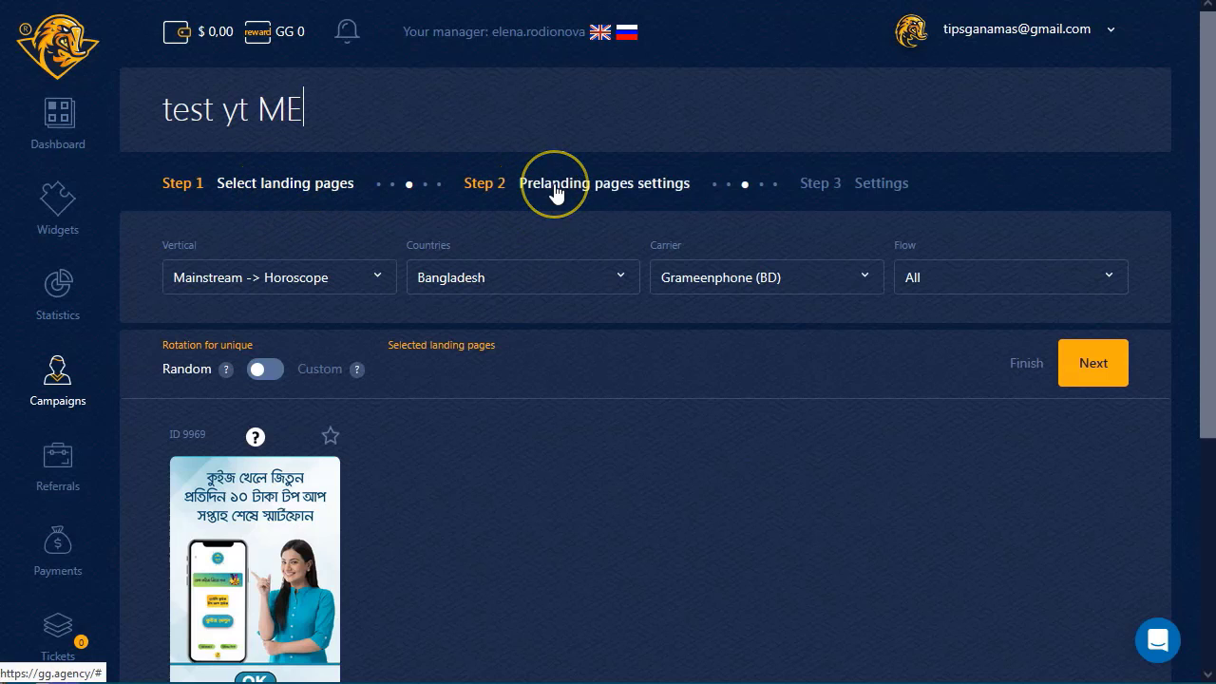
Set the campaign's verticals to Adult Video, Games, Download and Dating
{"action": "left_click", "coordinate": [297, 277]}
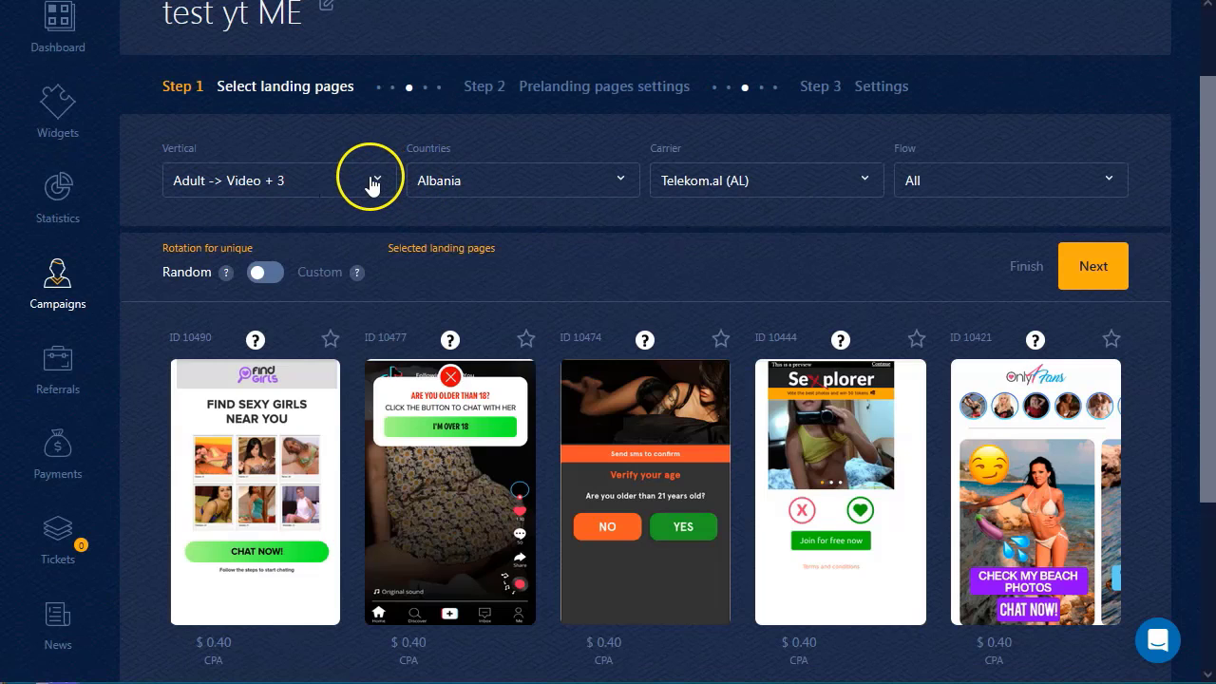
{"action": "left_click", "coordinate": [370, 182]}
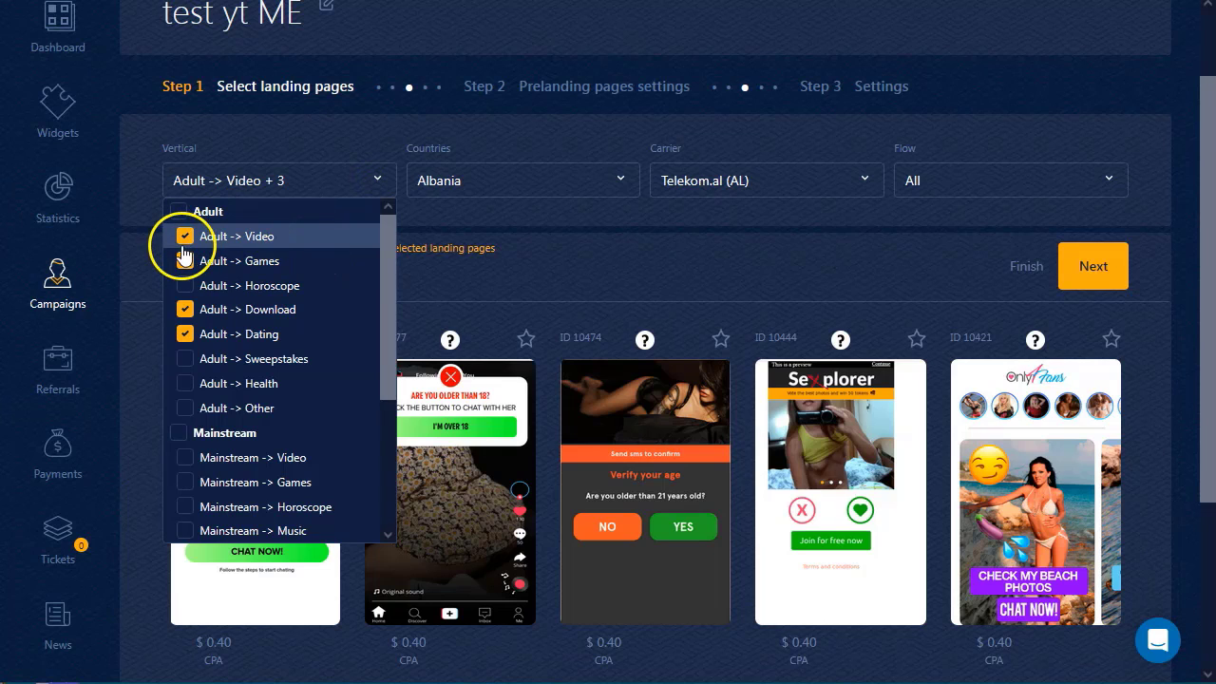
{"action": "left_click", "coordinate": [181, 309]}
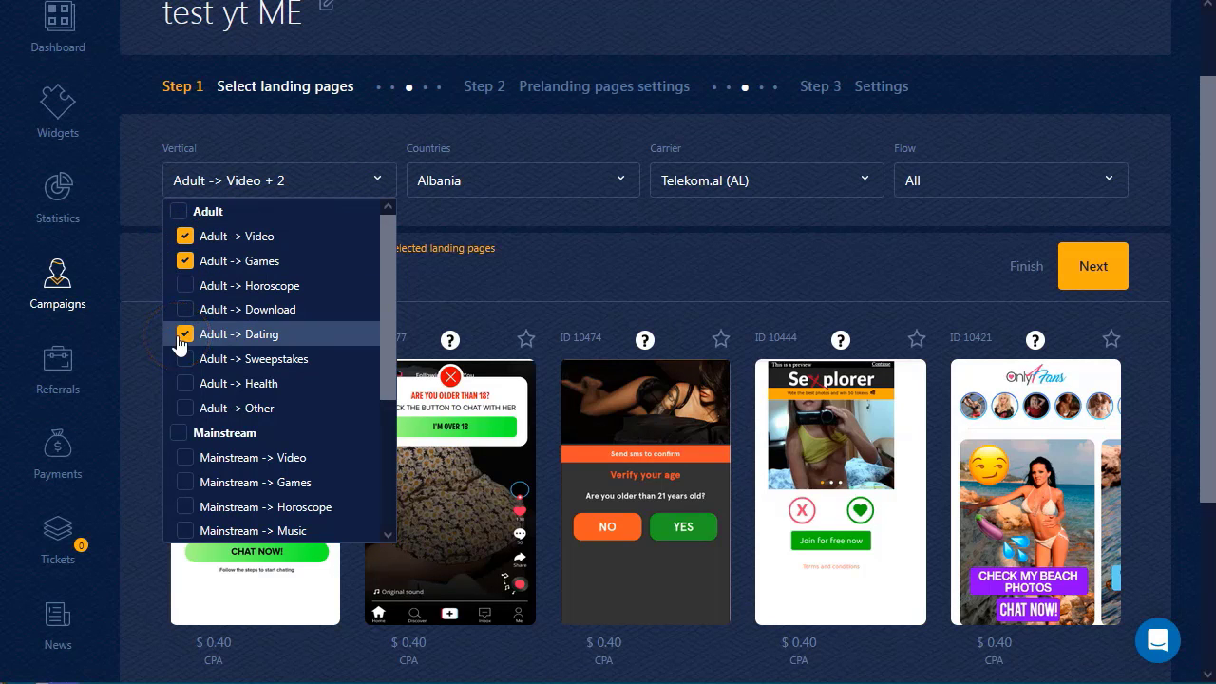
{"action": "left_click", "coordinate": [239, 182]}
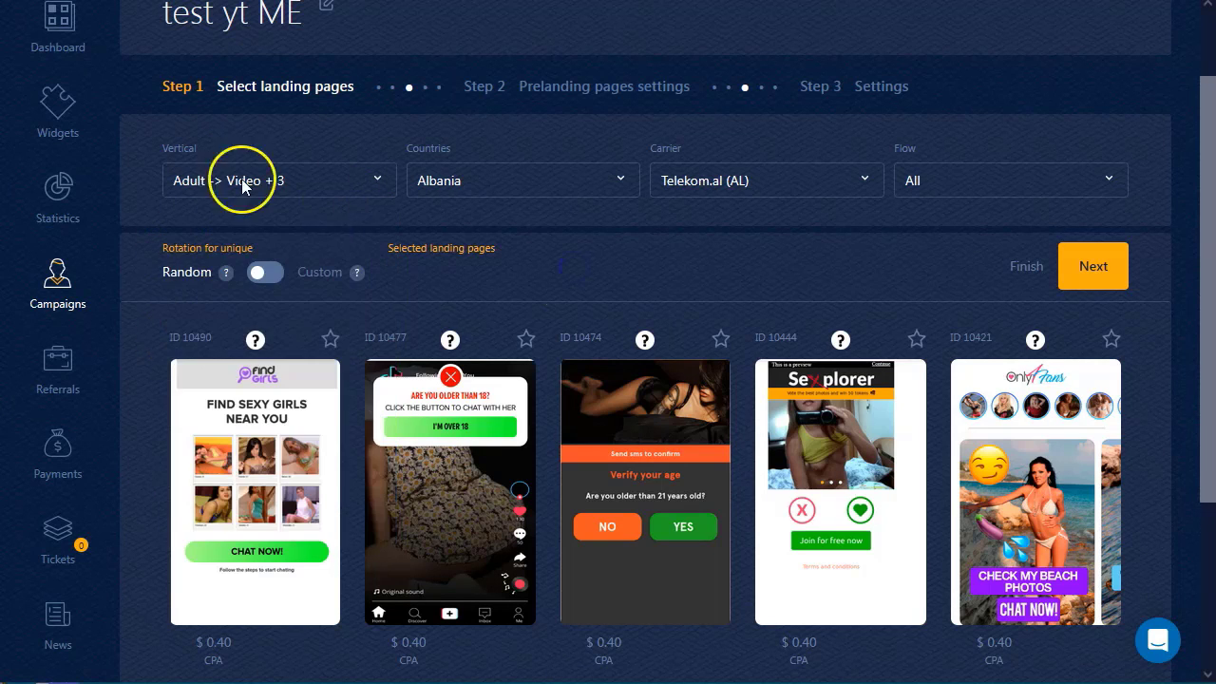
Set the campaign's country to Qatar and its carrier to Vodafone (QA)
{"action": "left_click", "coordinate": [525, 188]}
{"action": "scroll", "coordinate": [494, 421], "scroll_direction": "down", "scroll_amount": 15}
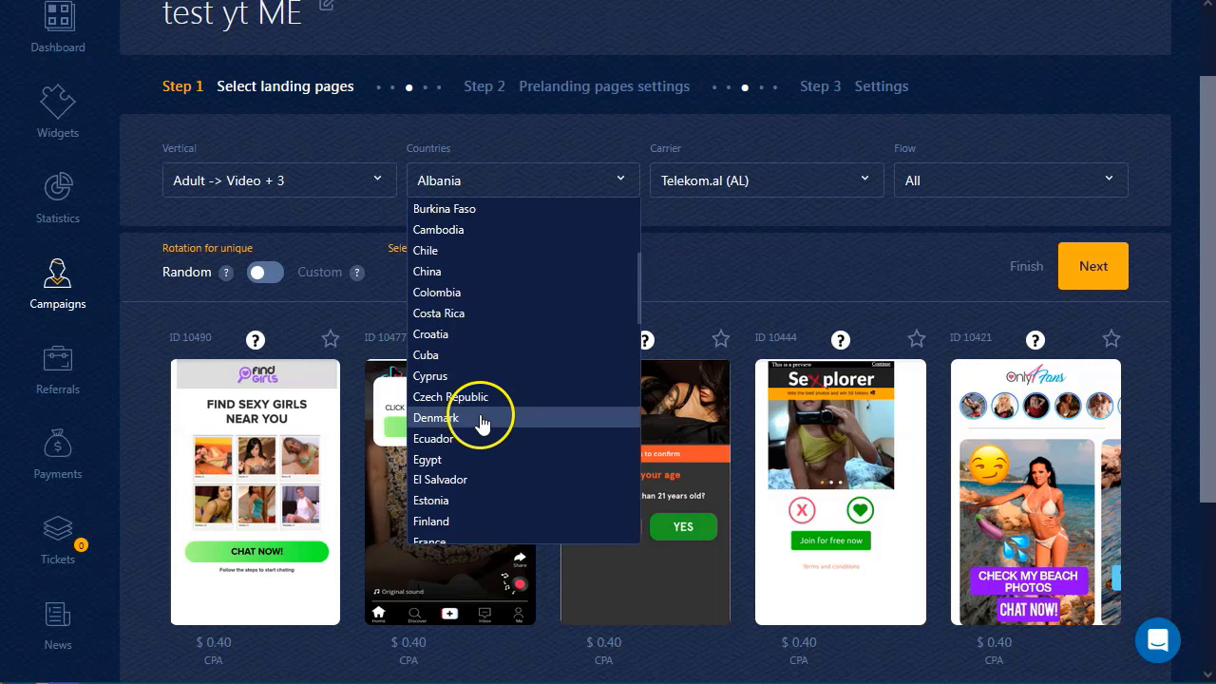
{"action": "scroll", "coordinate": [481, 427], "scroll_direction": "down", "scroll_amount": 2}
{"action": "scroll", "coordinate": [481, 426], "scroll_direction": "up", "scroll_amount": 2}
{"action": "left_click", "coordinate": [433, 348]}
{"action": "left_click", "coordinate": [787, 180]}
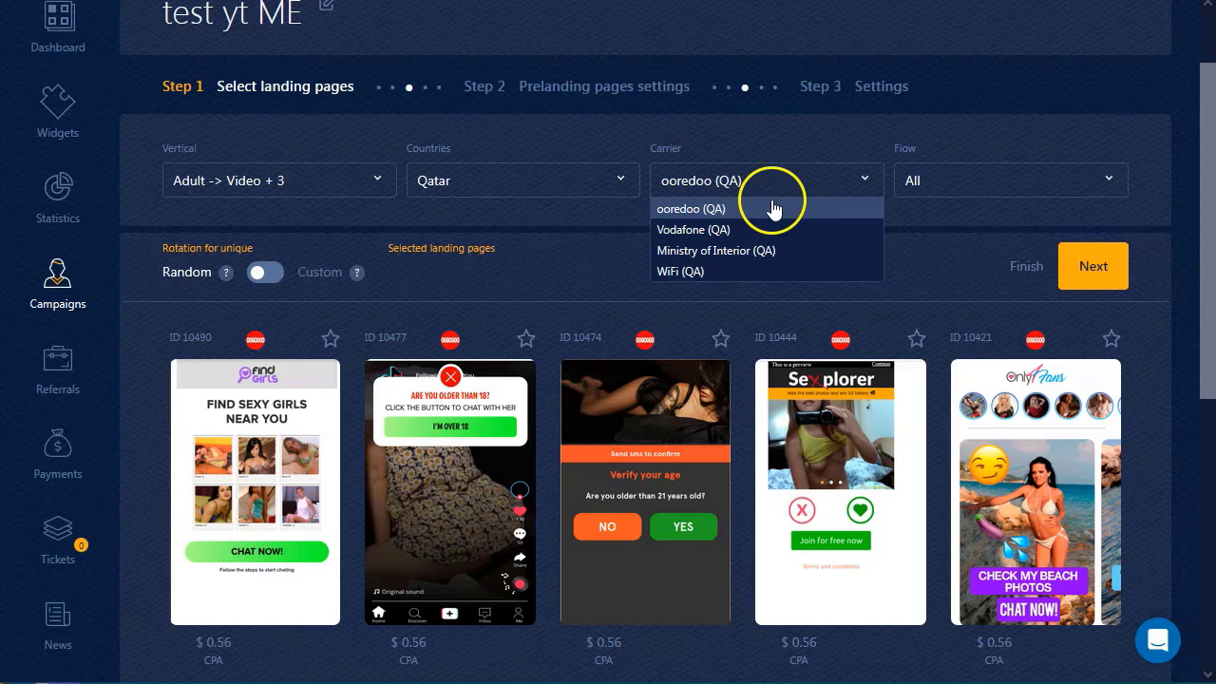
{"action": "left_click", "coordinate": [698, 232]}
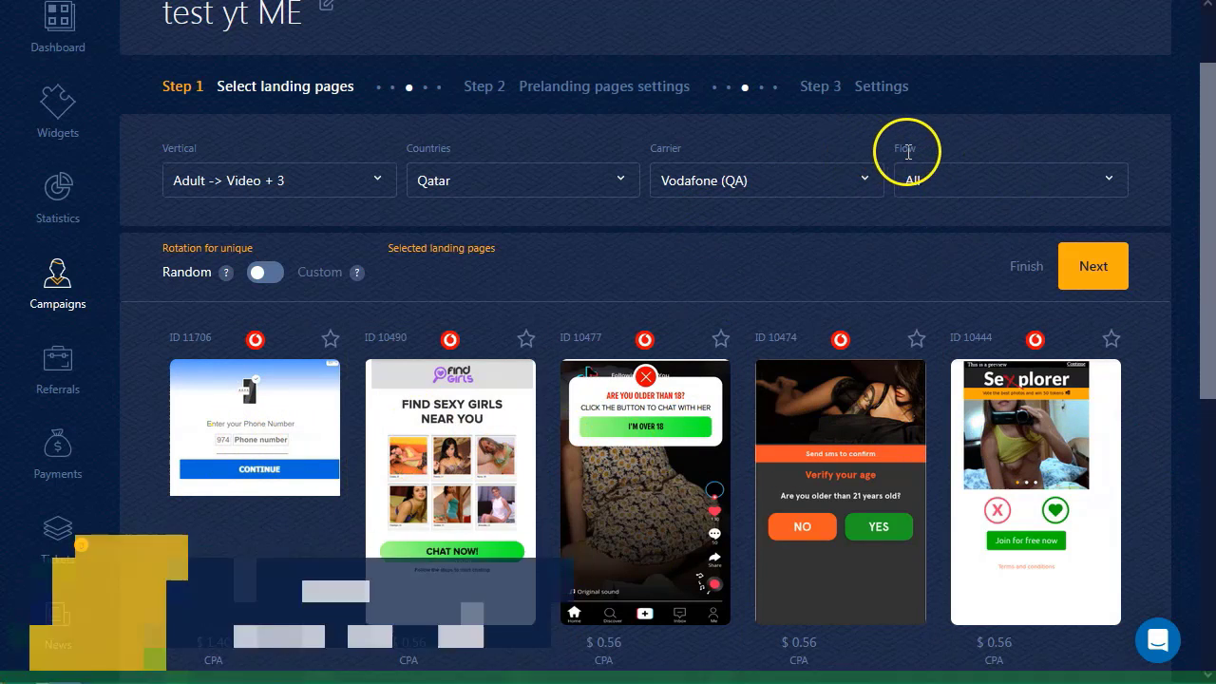
Filter the landing pages by one flow type after another, from 0ClickFlow through IVR to USSD, to compare the offers
{"action": "left_click", "coordinate": [934, 181]}
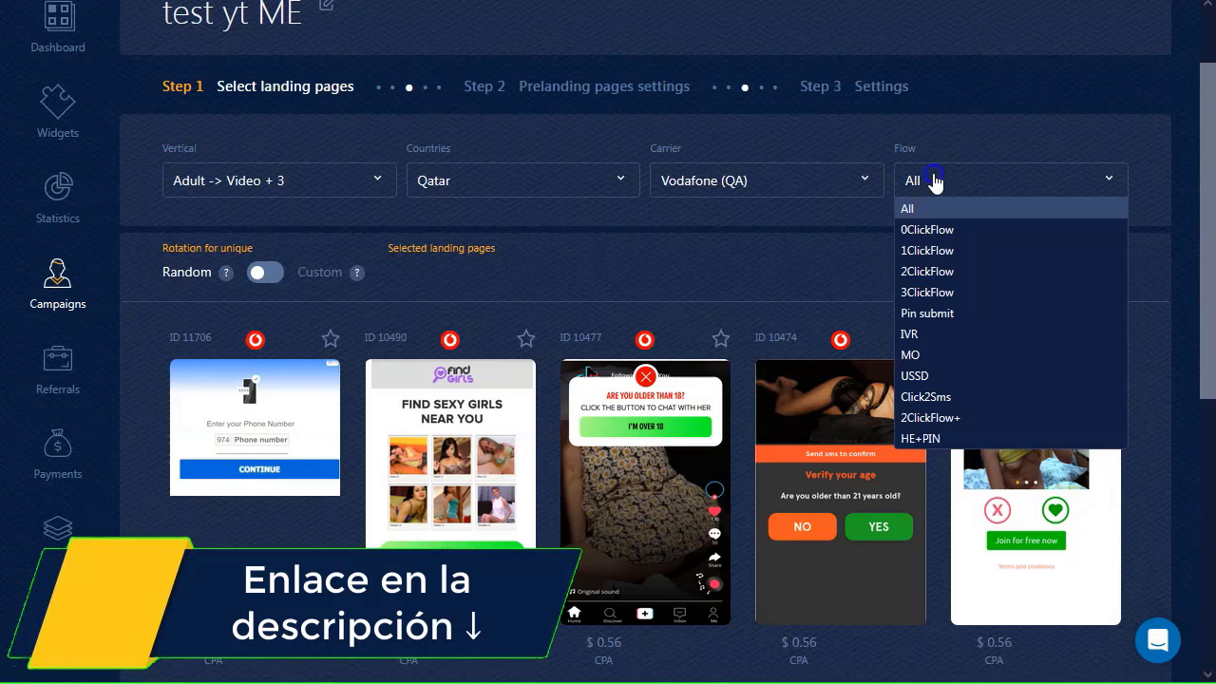
{"action": "left_click", "coordinate": [974, 231]}
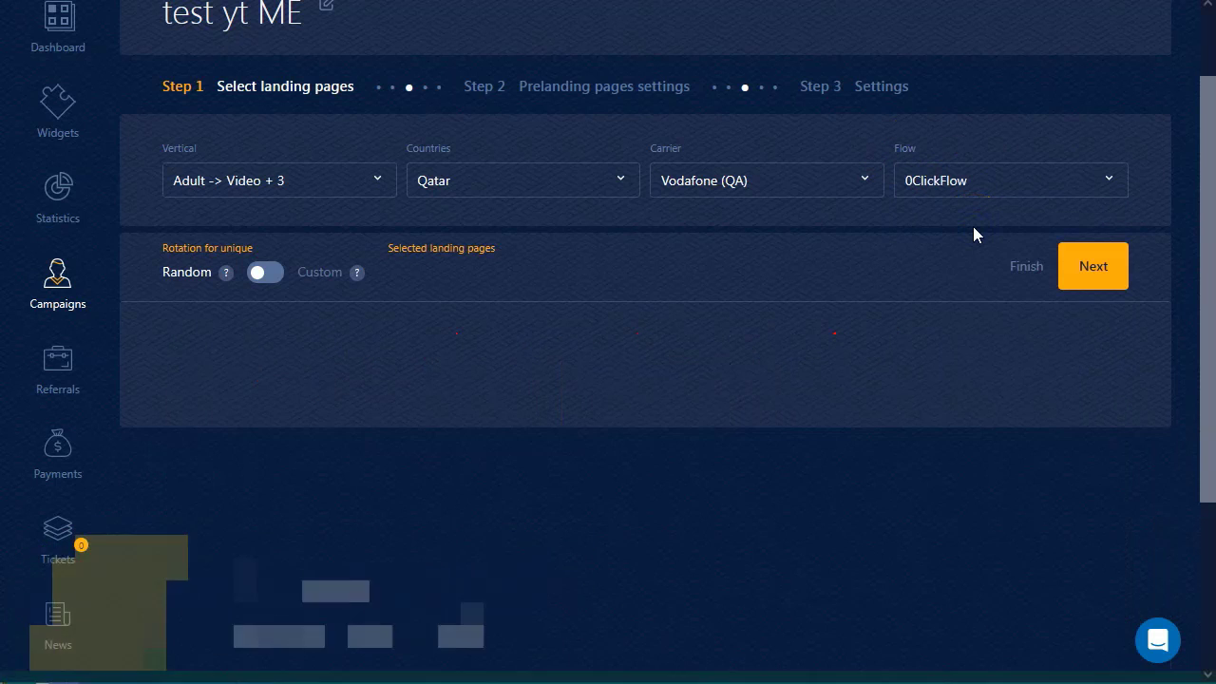
{"action": "left_click", "coordinate": [1014, 179]}
{"action": "left_click", "coordinate": [984, 250]}
{"action": "left_click", "coordinate": [982, 182]}
{"action": "left_click", "coordinate": [959, 271]}
{"action": "left_click", "coordinate": [988, 181]}
{"action": "left_click", "coordinate": [927, 291]}
{"action": "left_click", "coordinate": [968, 192]}
{"action": "left_click", "coordinate": [969, 312]}
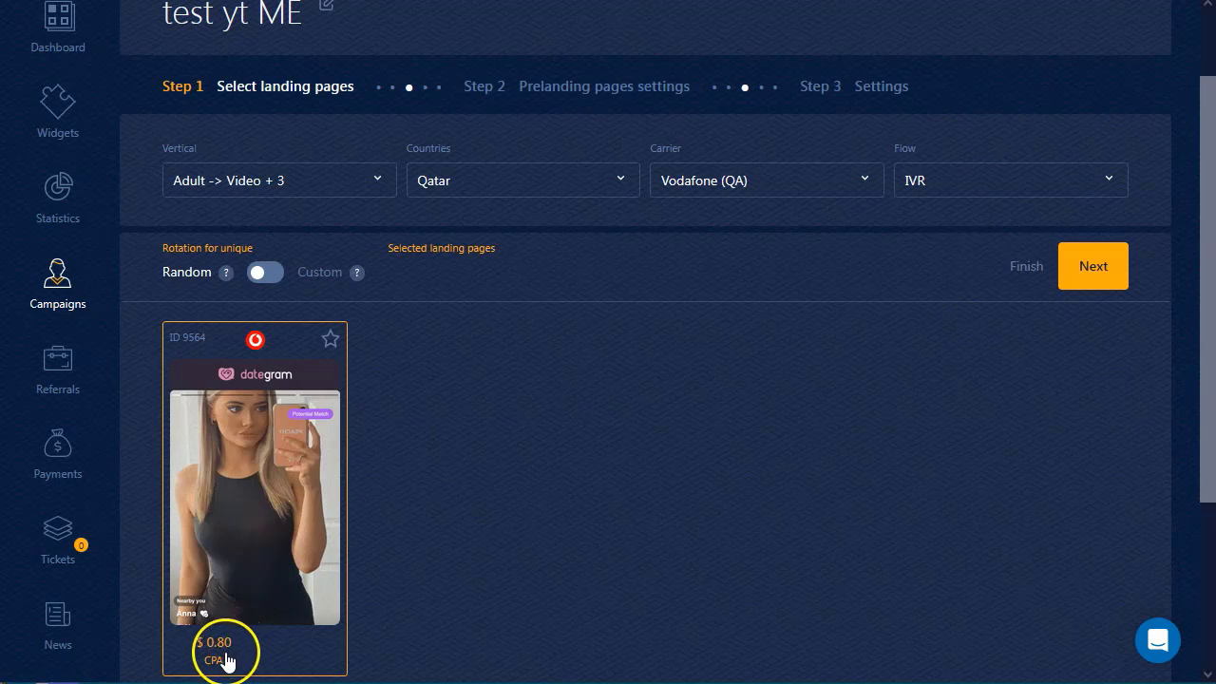
{"action": "left_click", "coordinate": [1058, 187]}
{"action": "key", "text": "Down"}
{"action": "left_click", "coordinate": [955, 380]}
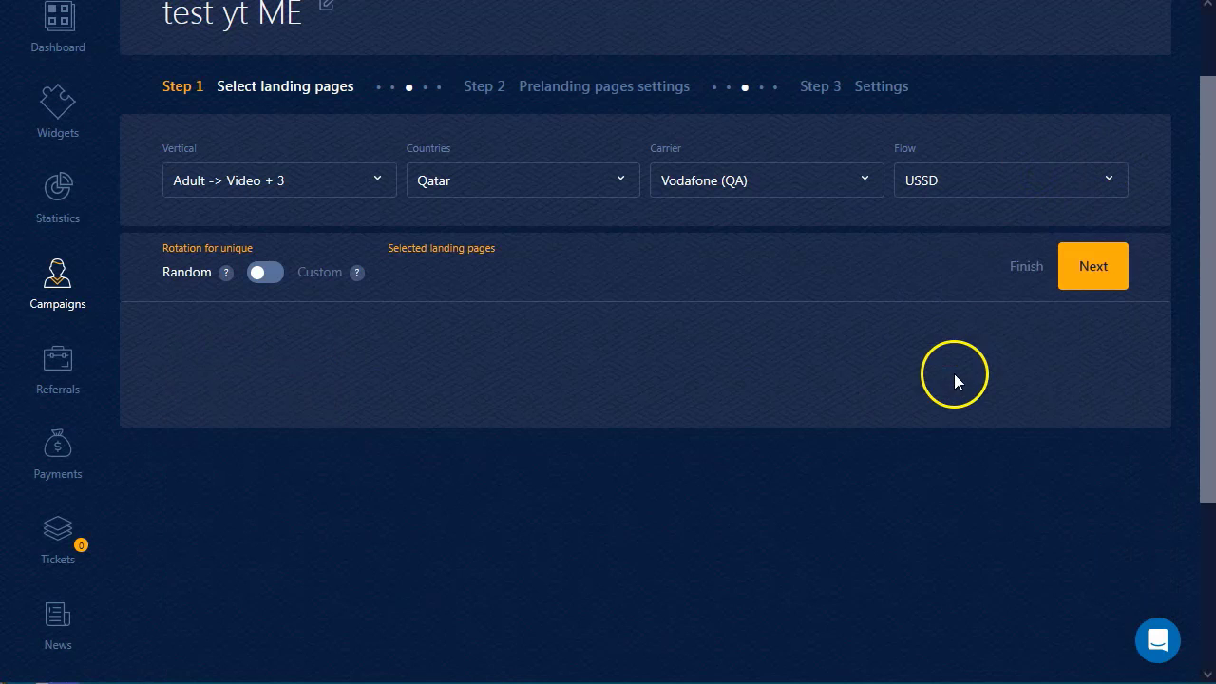
Filter the landing pages by the Click2Sms flow and look over the offers and their CPA payouts
{"action": "left_click", "coordinate": [998, 190]}
{"action": "left_click", "coordinate": [976, 404]}
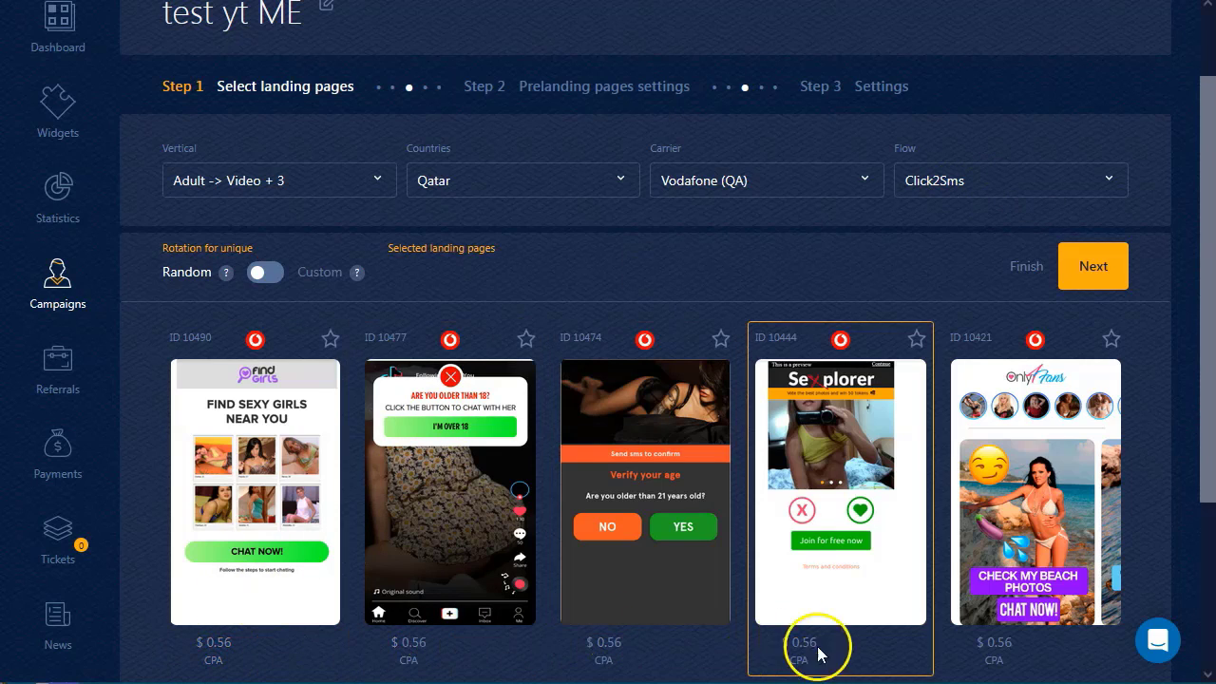
{"action": "scroll", "coordinate": [803, 469], "scroll_direction": "down", "scroll_amount": 2}
{"action": "scroll", "coordinate": [618, 475], "scroll_direction": "up", "scroll_amount": 2}
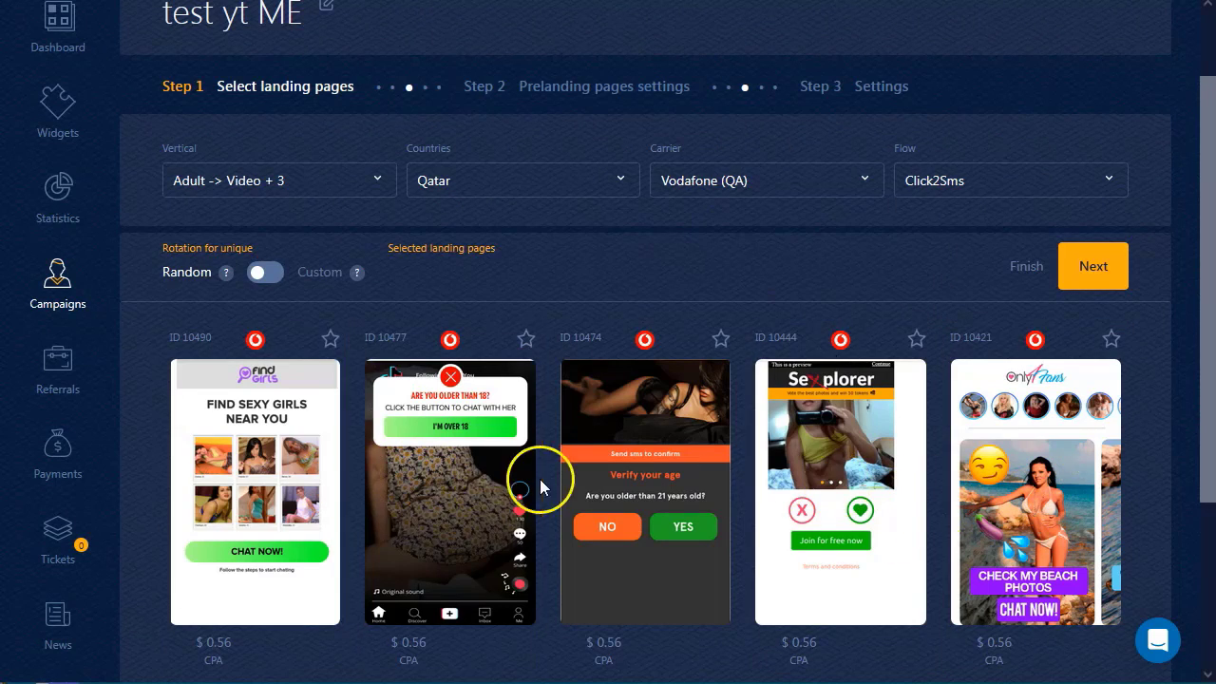
{"action": "left_click", "coordinate": [352, 426]}
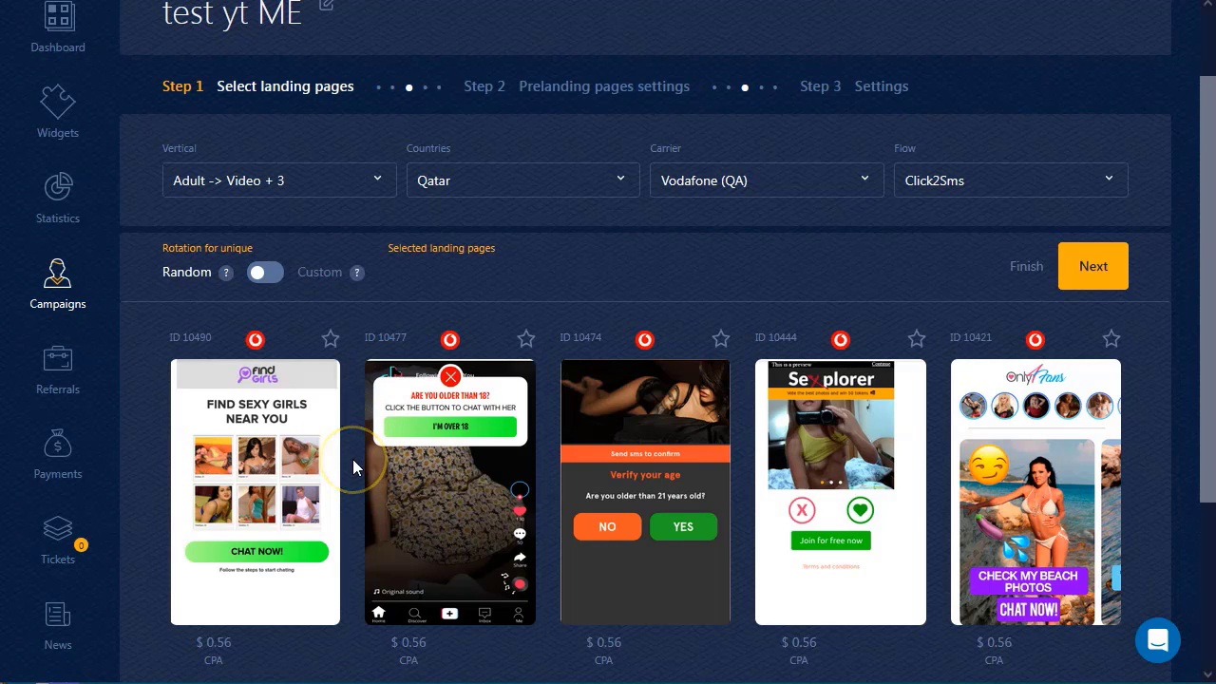
{"action": "scroll", "coordinate": [352, 458], "scroll_direction": "down", "scroll_amount": 3}
{"action": "scroll", "coordinate": [618, 401], "scroll_direction": "up", "scroll_amount": 4}
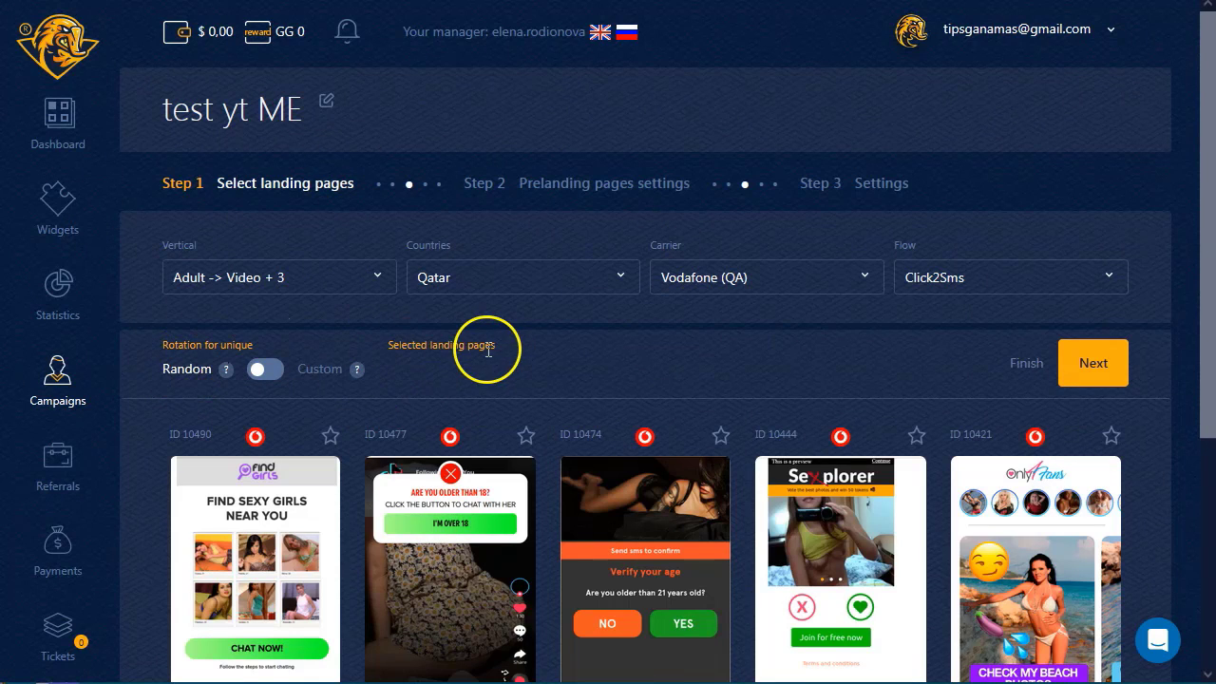
Switch the rotation for unique visitors to Custom and set the unique period to 4 hours
{"action": "mouse_move", "coordinate": [224, 376]}
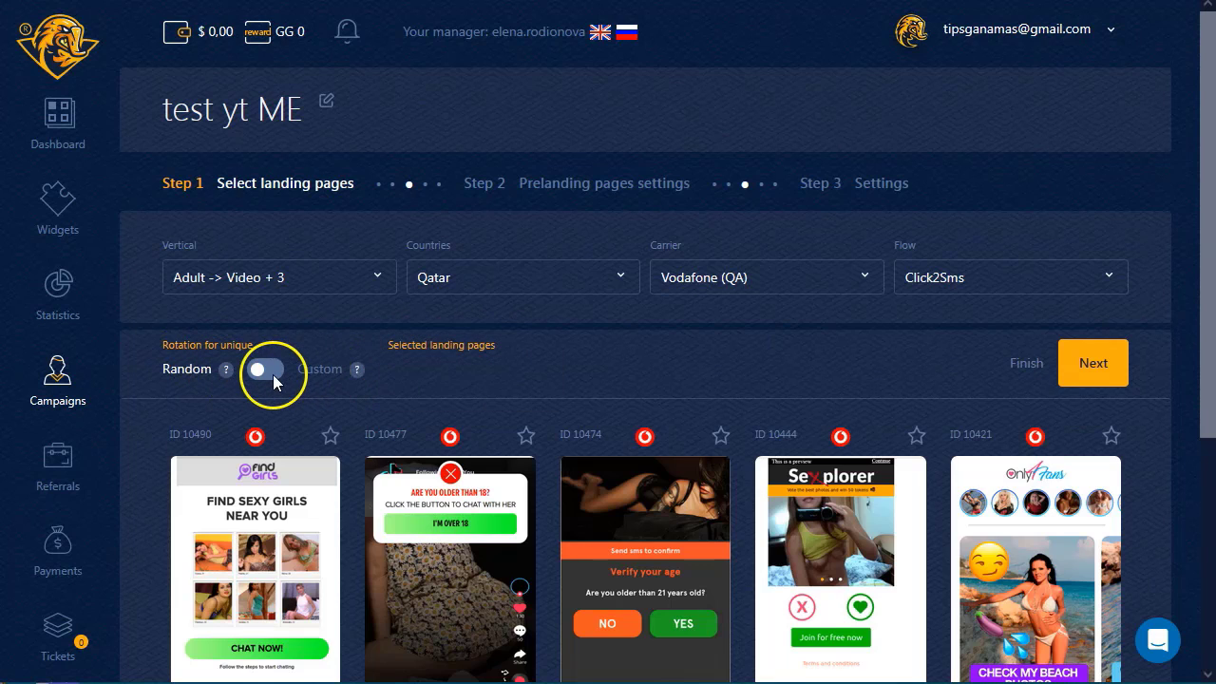
{"action": "left_click", "coordinate": [270, 370]}
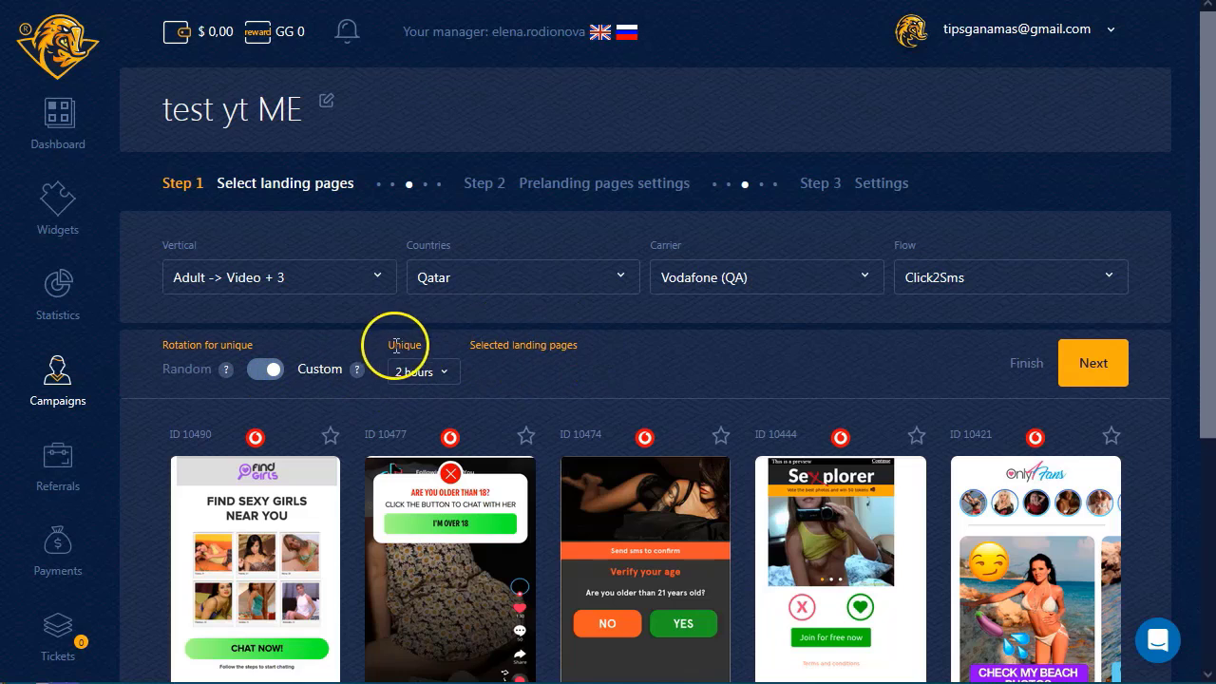
{"action": "mouse_move", "coordinate": [358, 376]}
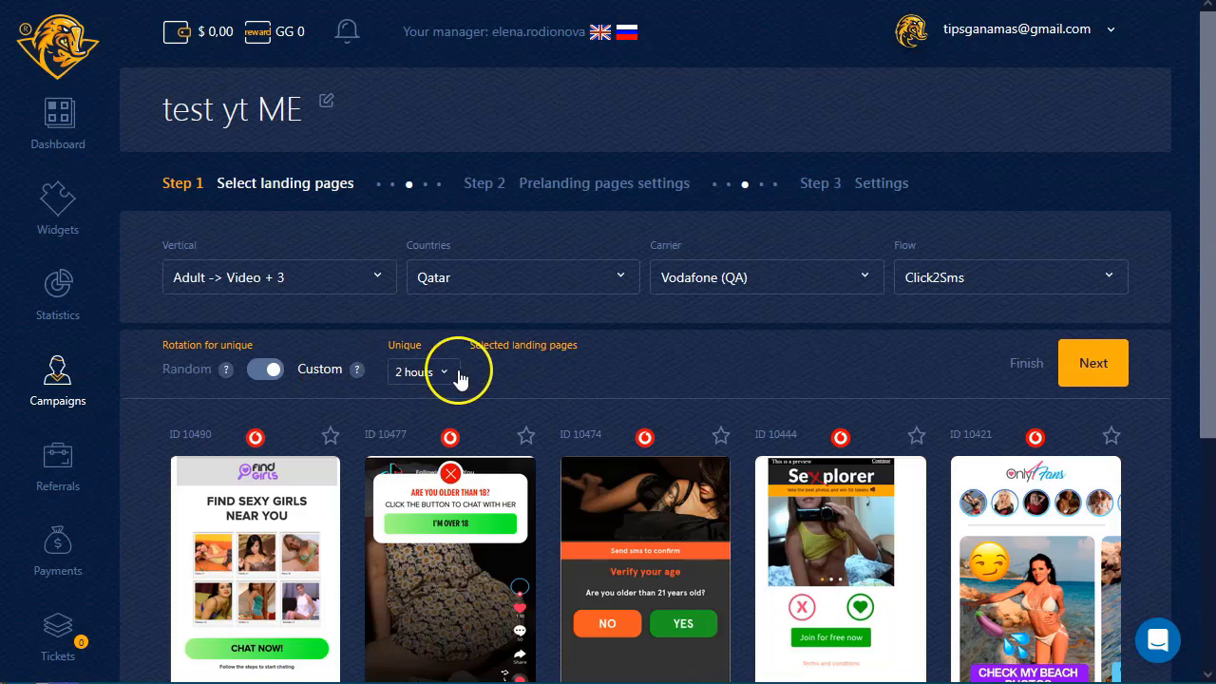
{"action": "left_click", "coordinate": [440, 374]}
{"action": "left_click", "coordinate": [435, 412]}
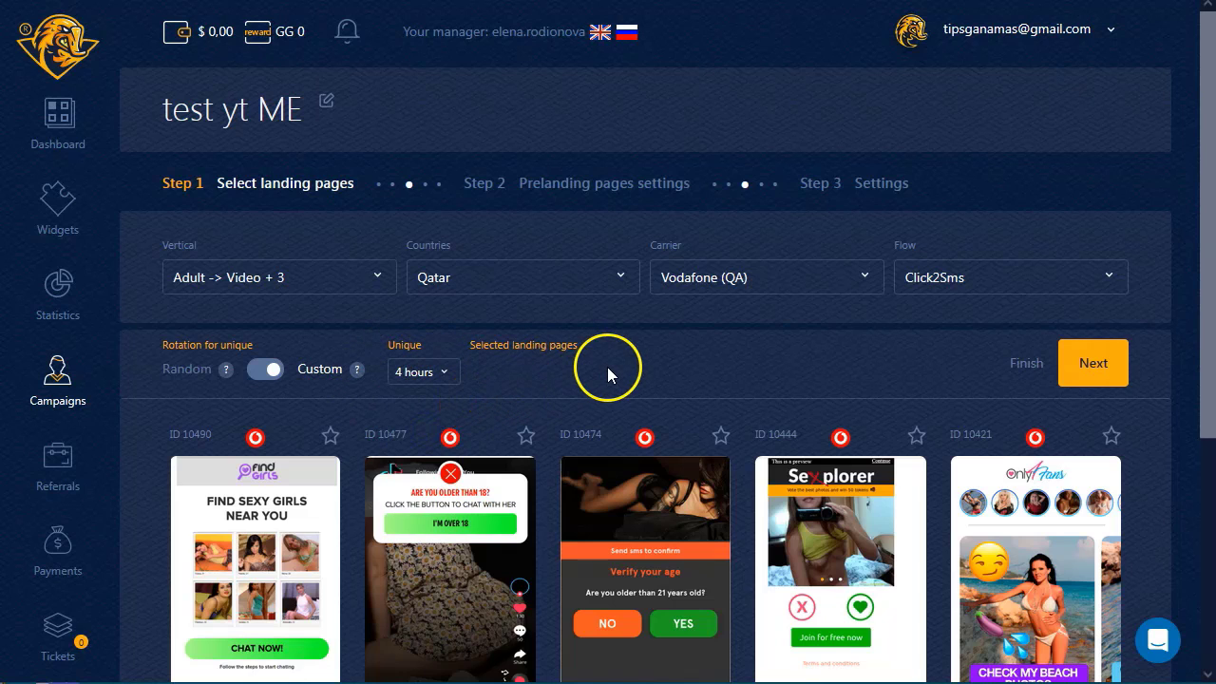
Examine the details and full card of landing page 10477, including its ad network opportunities, and return to the campaign's landing page list
{"action": "left_click", "coordinate": [450, 569]}
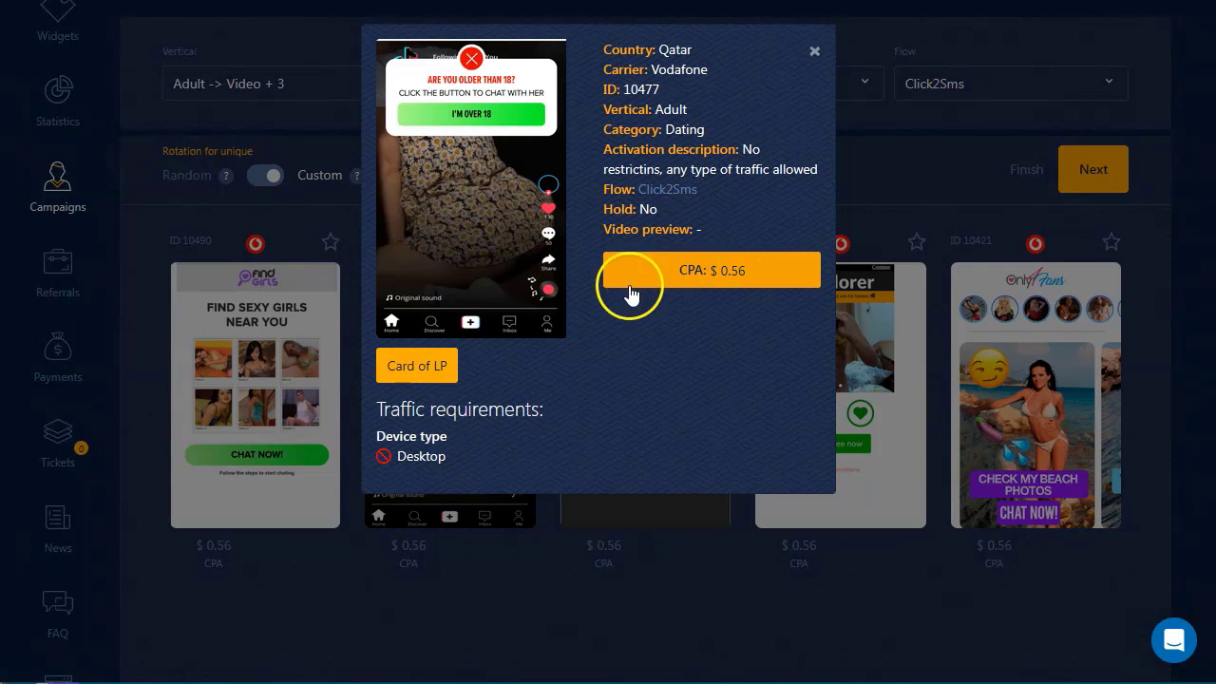
{"action": "left_click", "coordinate": [416, 364]}
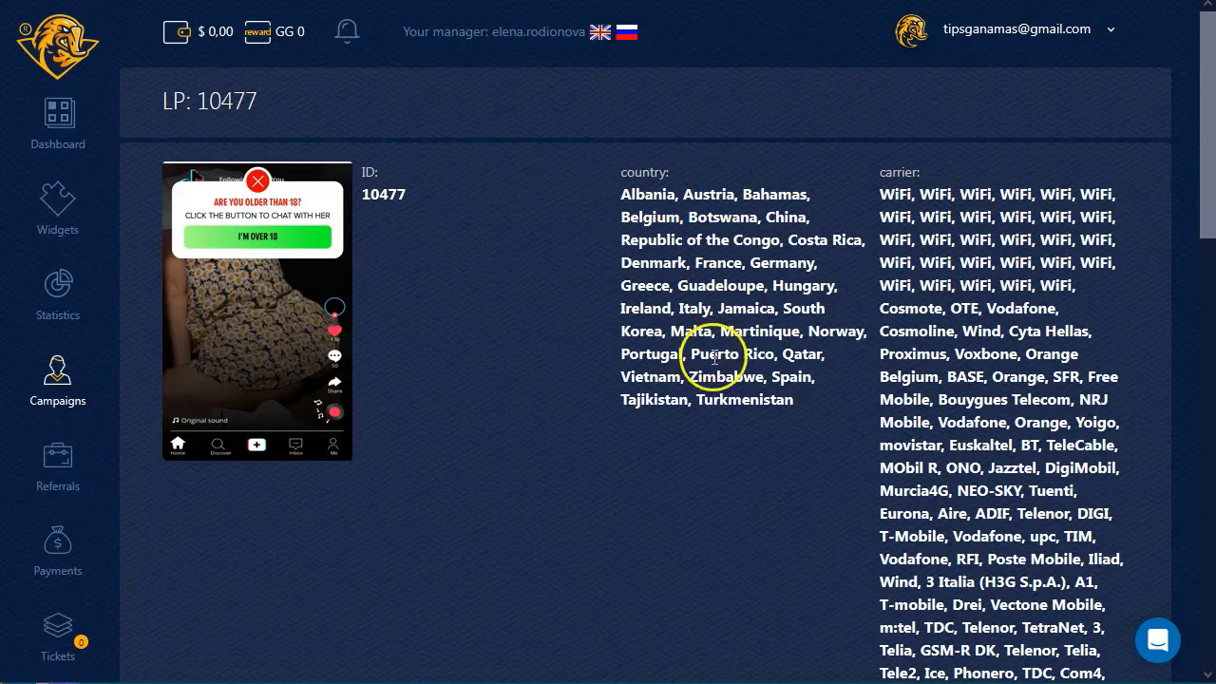
{"action": "scroll", "coordinate": [990, 284], "scroll_direction": "down", "scroll_amount": 10}
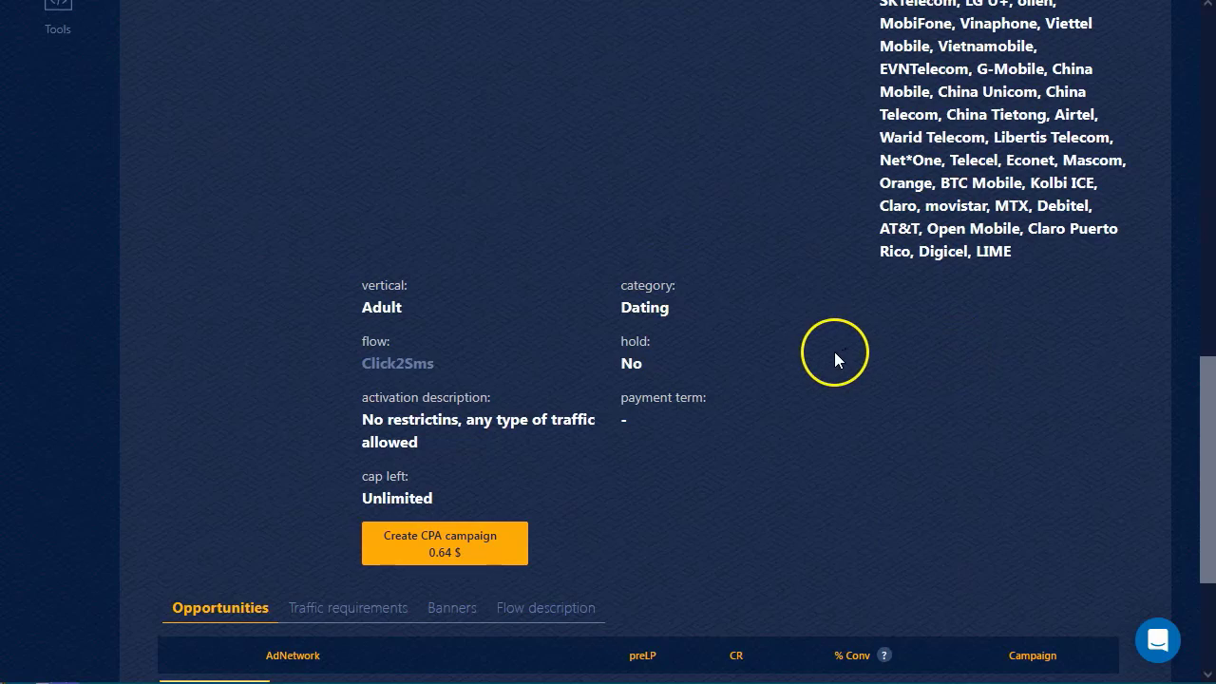
{"action": "scroll", "coordinate": [665, 349], "scroll_direction": "down", "scroll_amount": 2}
{"action": "scroll", "coordinate": [494, 348], "scroll_direction": "up", "scroll_amount": 4}
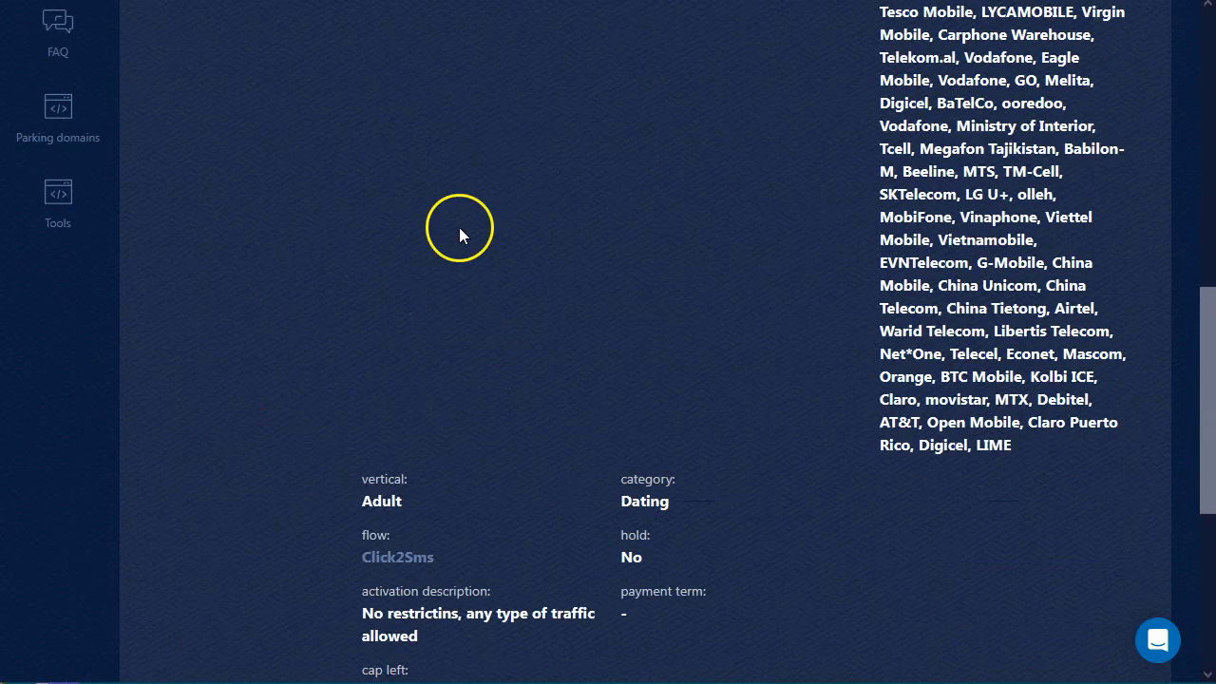
{"action": "scroll", "coordinate": [202, 290], "scroll_direction": "down", "scroll_amount": 1}
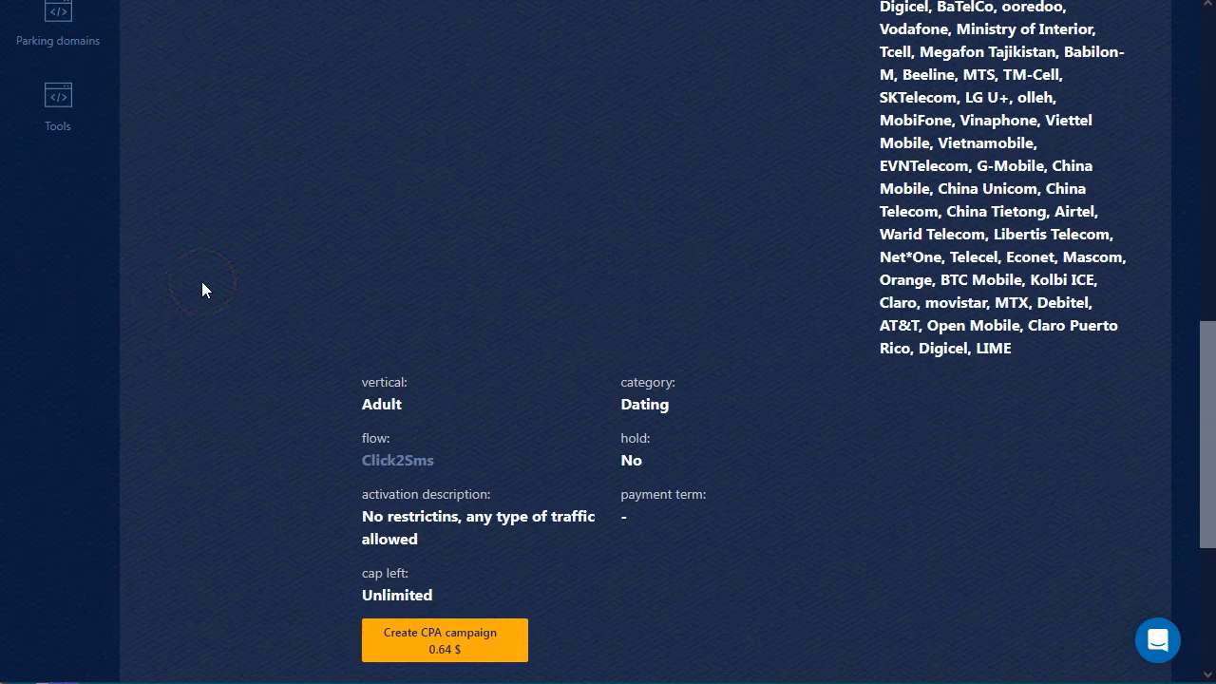
{"action": "scroll", "coordinate": [202, 290], "scroll_direction": "down", "scroll_amount": 3}
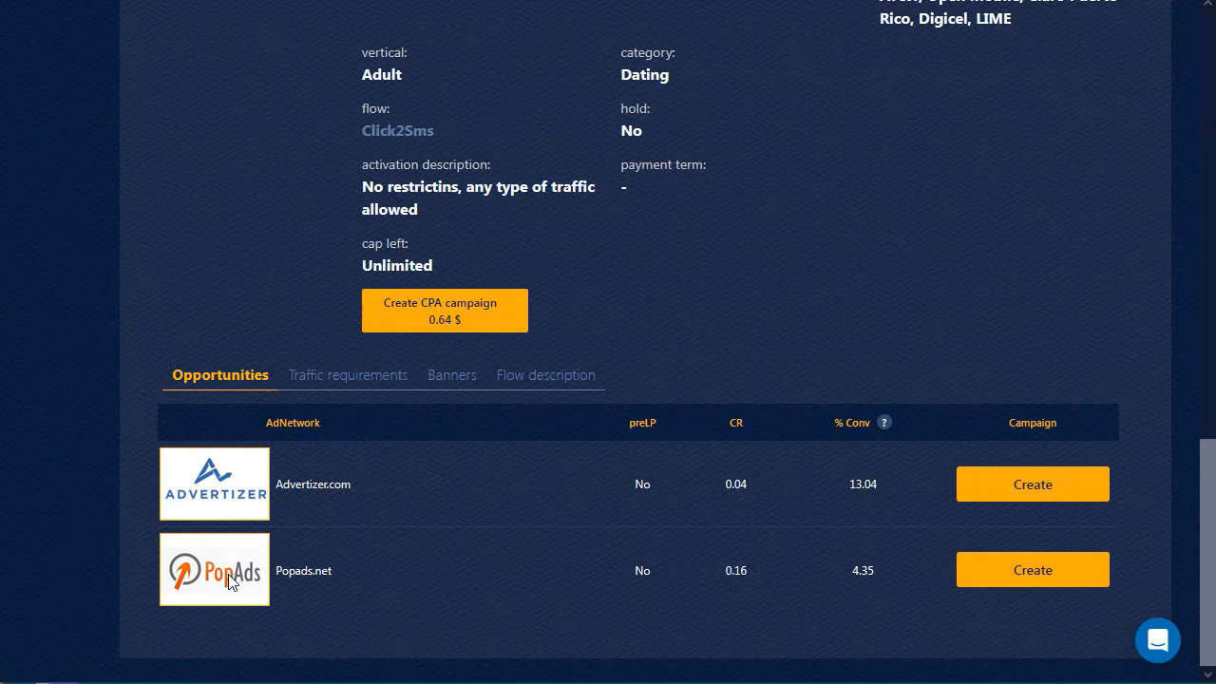
{"action": "left_click", "coordinate": [364, 378]}
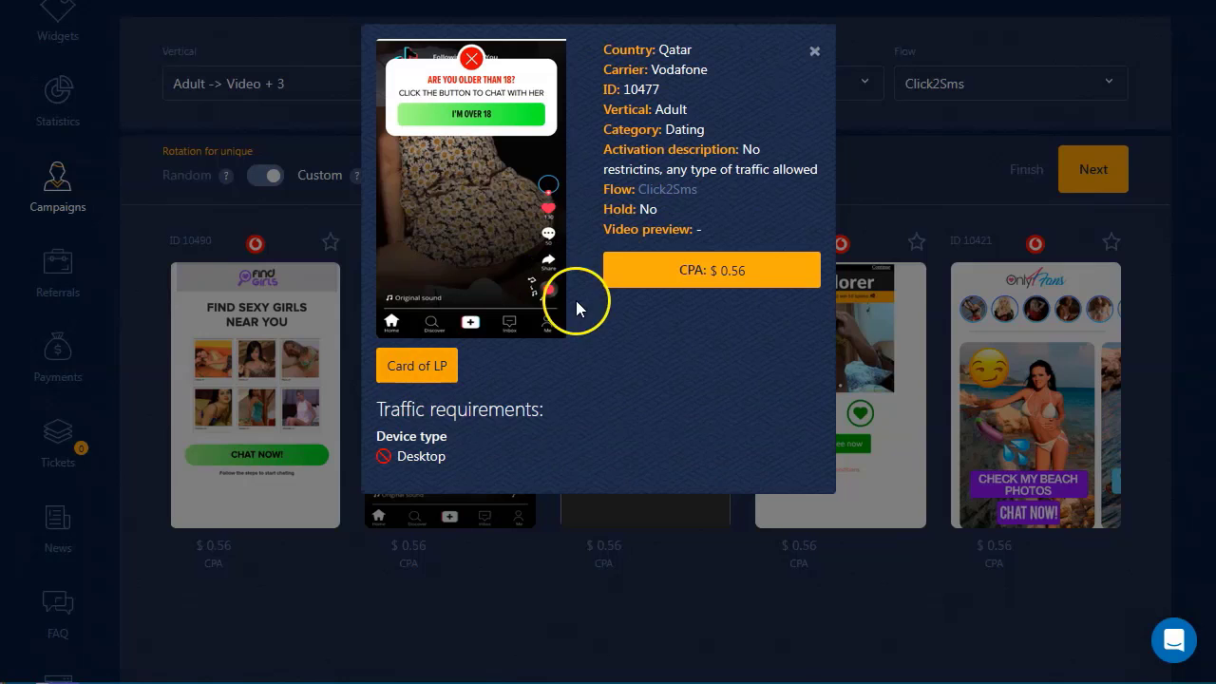
{"action": "left_click", "coordinate": [814, 51]}
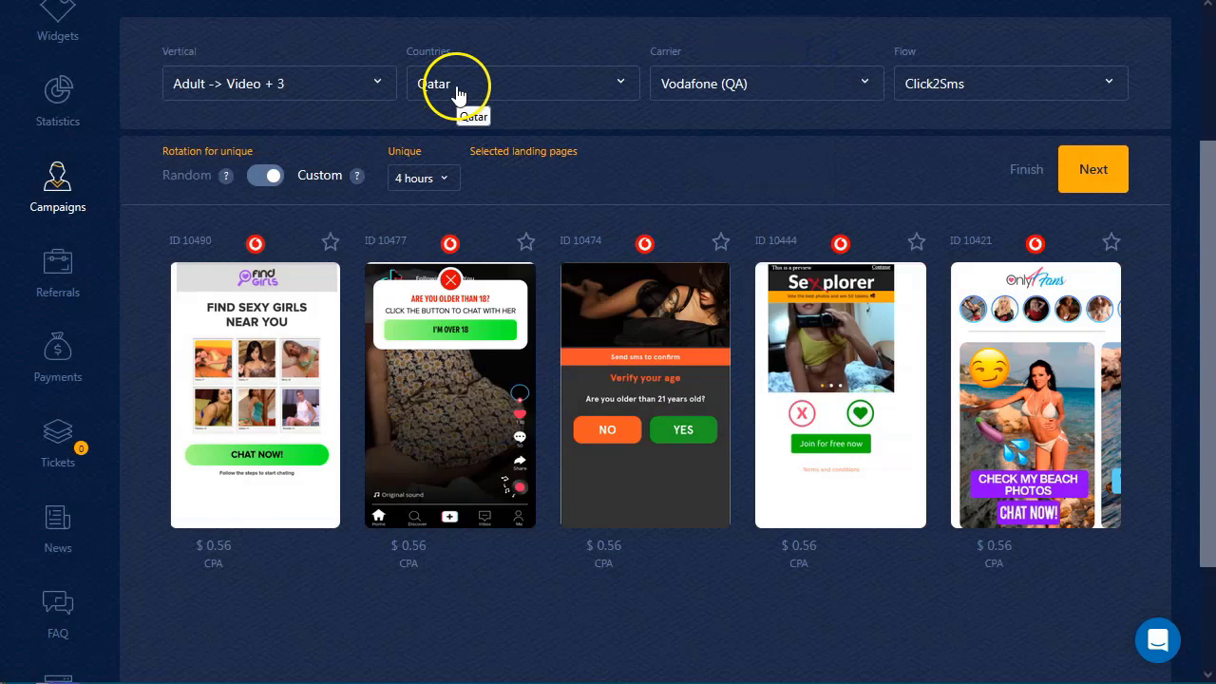
Clear all the selected Adult verticals and choose Mainstream -> Games instead
{"action": "left_click", "coordinate": [352, 84]}
{"action": "left_click", "coordinate": [185, 140]}
{"action": "left_click", "coordinate": [185, 163]}
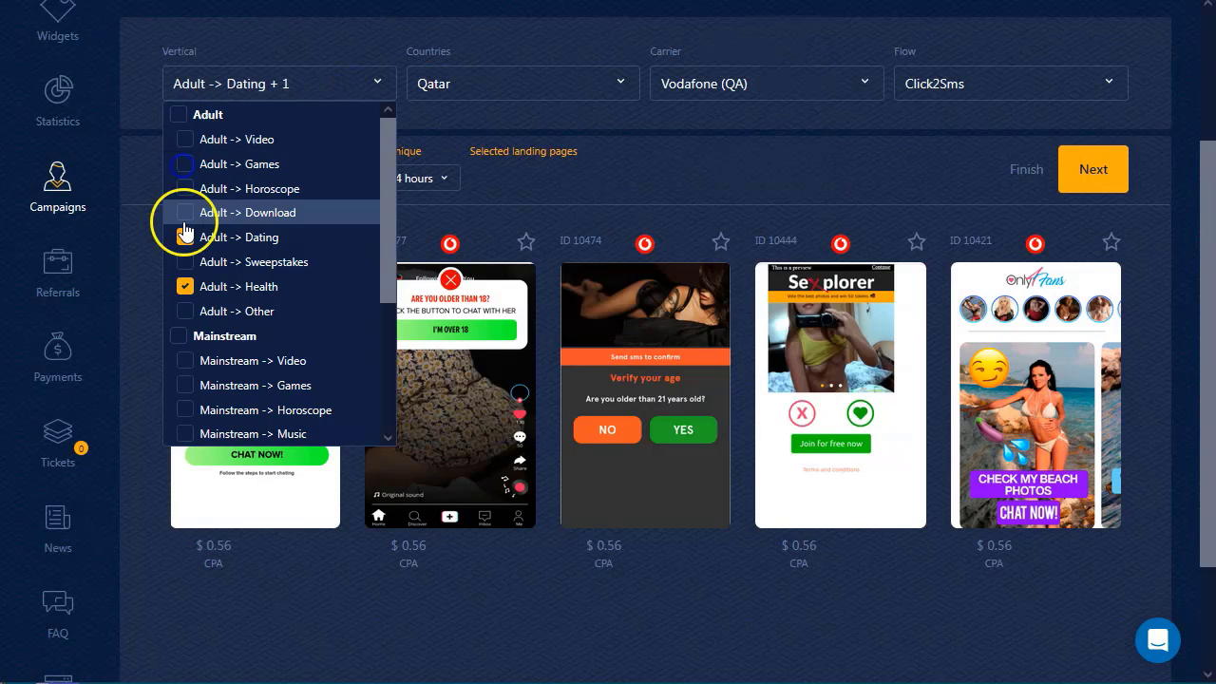
{"action": "left_click", "coordinate": [185, 237]}
{"action": "left_click", "coordinate": [185, 286]}
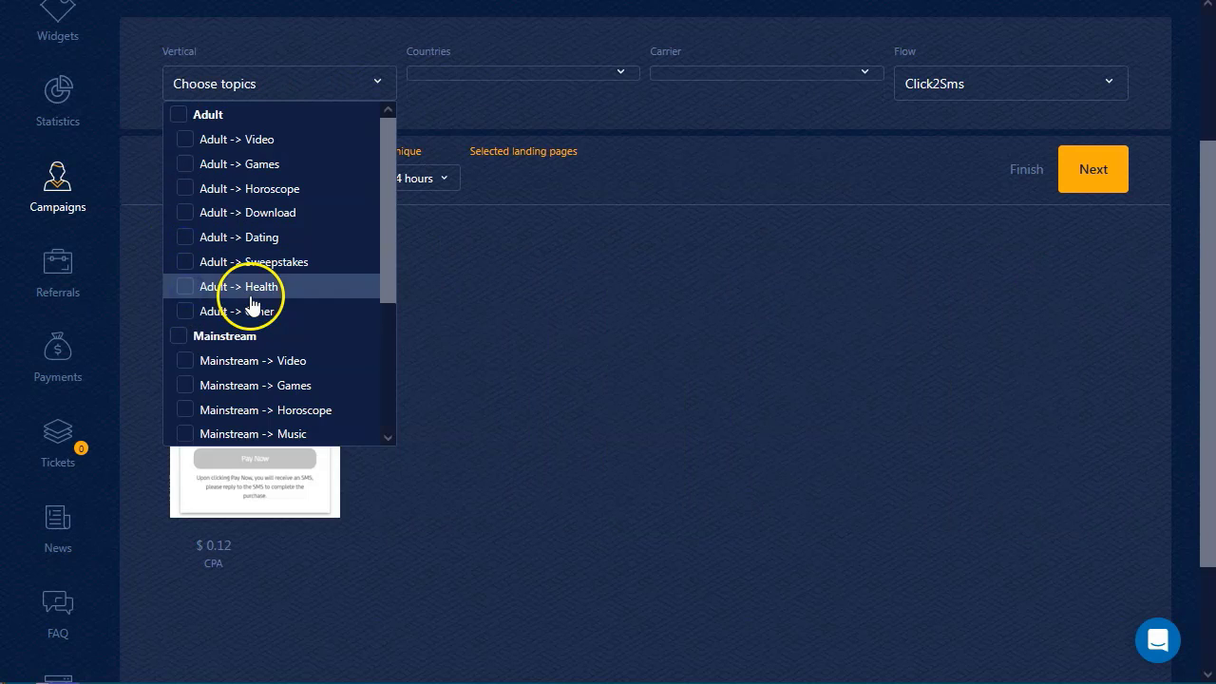
{"action": "scroll", "coordinate": [266, 302], "scroll_direction": "down", "scroll_amount": 1}
{"action": "left_click", "coordinate": [185, 277]}
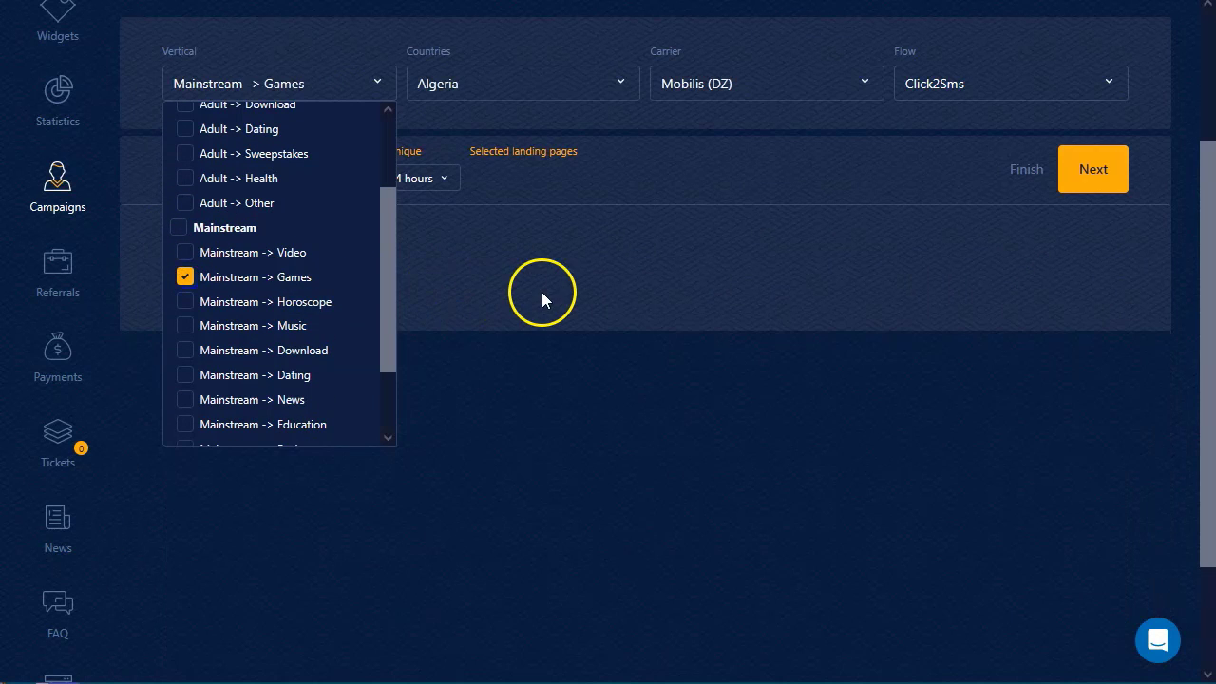
Change the campaign's country to Spain and its carrier to movistar (ES)
{"action": "left_click", "coordinate": [575, 49]}
{"action": "scroll", "coordinate": [443, 231], "scroll_direction": "up", "scroll_amount": 2}
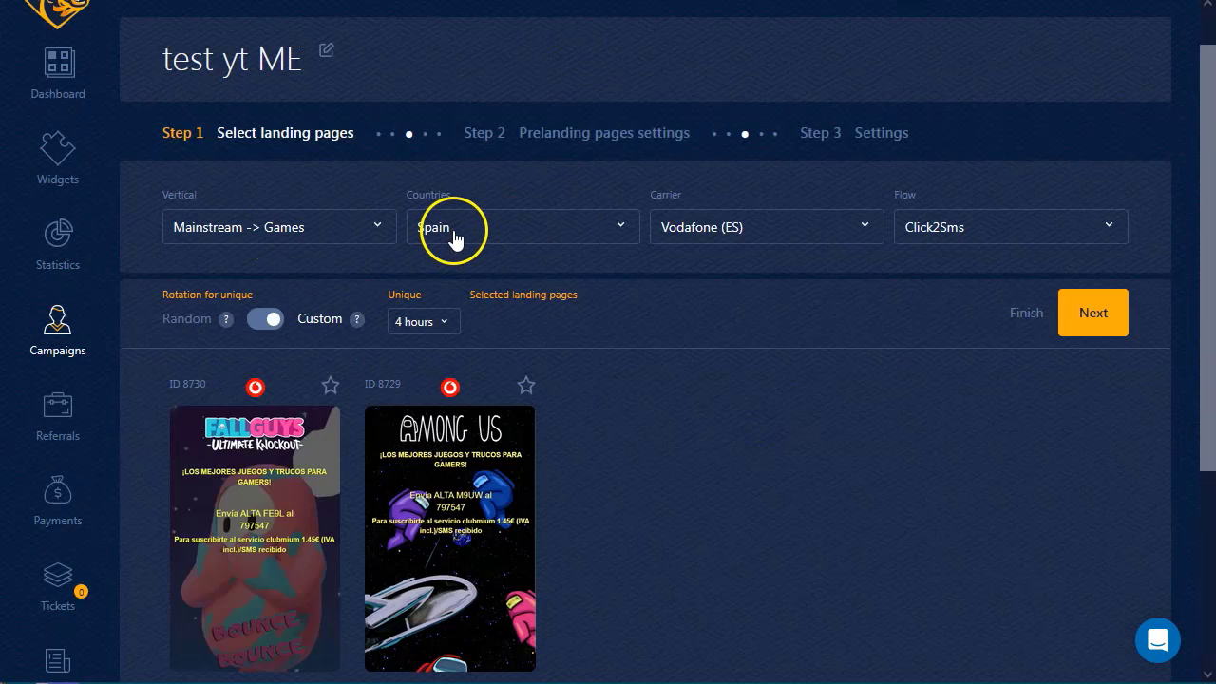
{"action": "scroll", "coordinate": [697, 428], "scroll_direction": "down", "scroll_amount": 2}
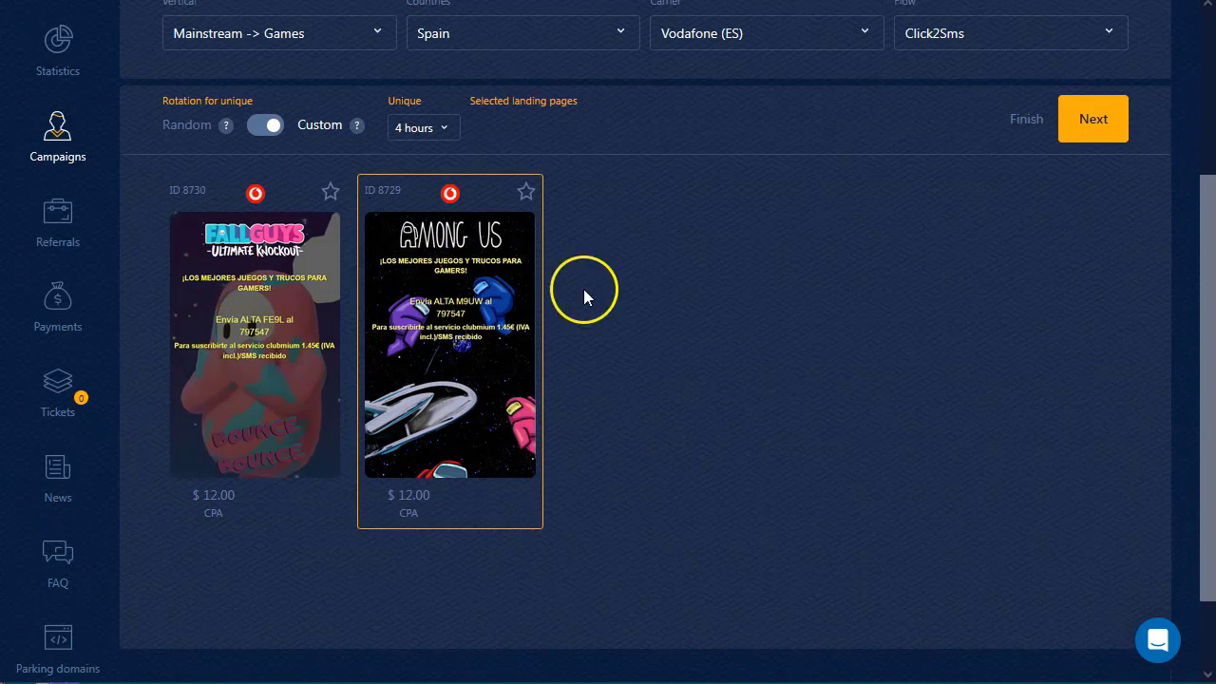
{"action": "scroll", "coordinate": [714, 323], "scroll_direction": "up", "scroll_amount": 3}
{"action": "left_click", "coordinate": [779, 276]}
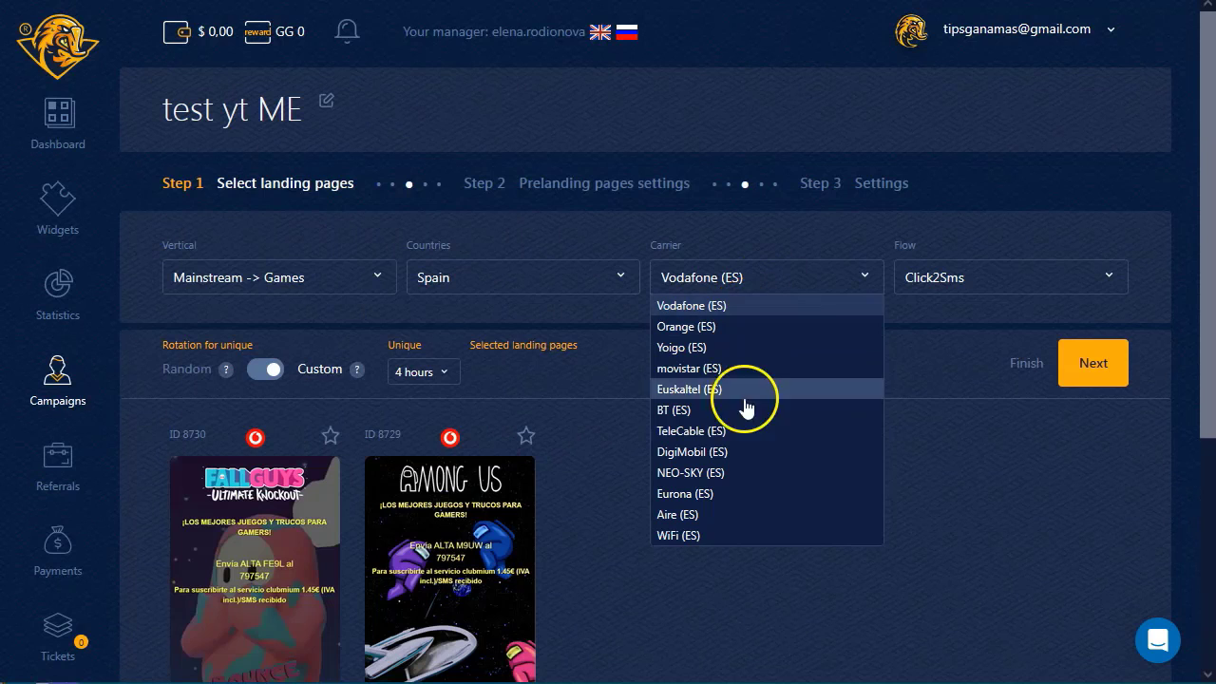
{"action": "left_click", "coordinate": [735, 378]}
Set the flow filter to All and look over the Spanish games landing pages
{"action": "left_click", "coordinate": [950, 281]}
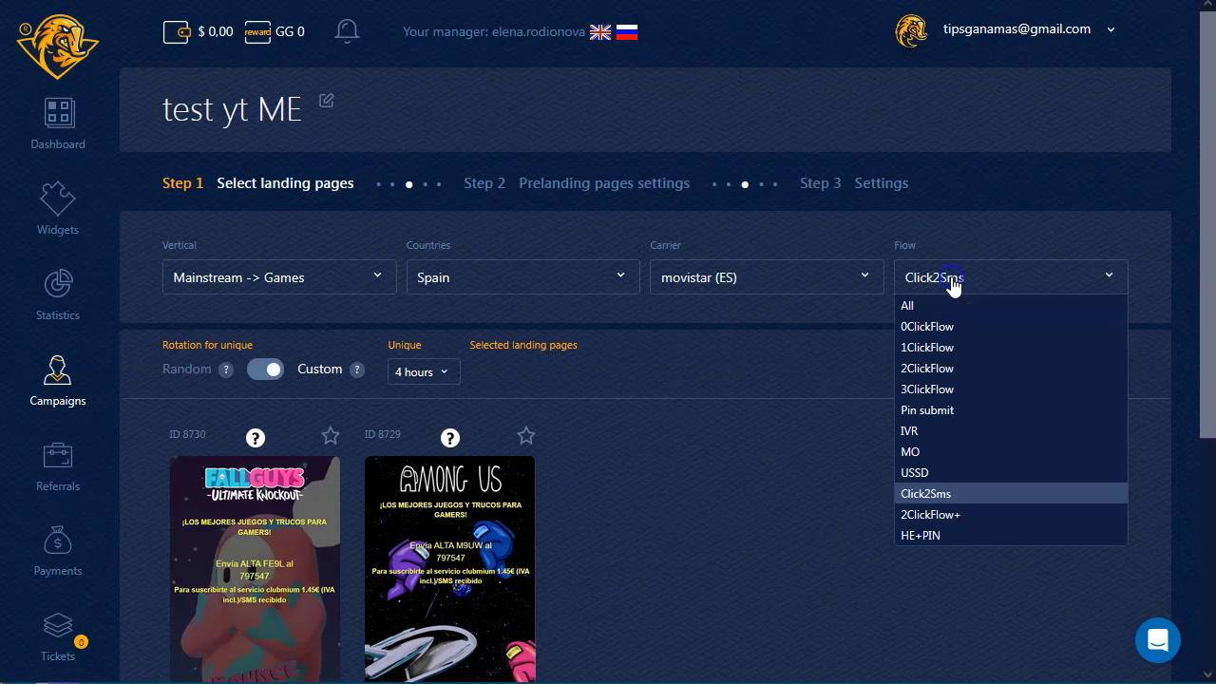
{"action": "left_click", "coordinate": [907, 306]}
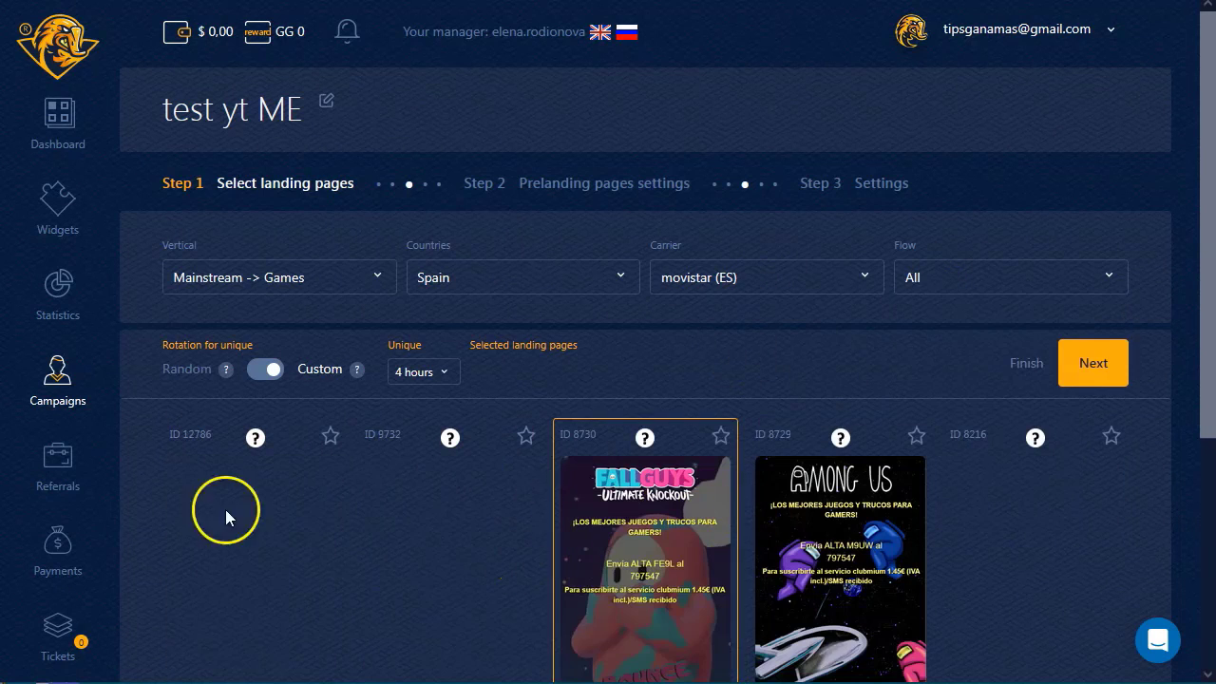
{"action": "scroll", "coordinate": [629, 369], "scroll_direction": "down", "scroll_amount": 2}
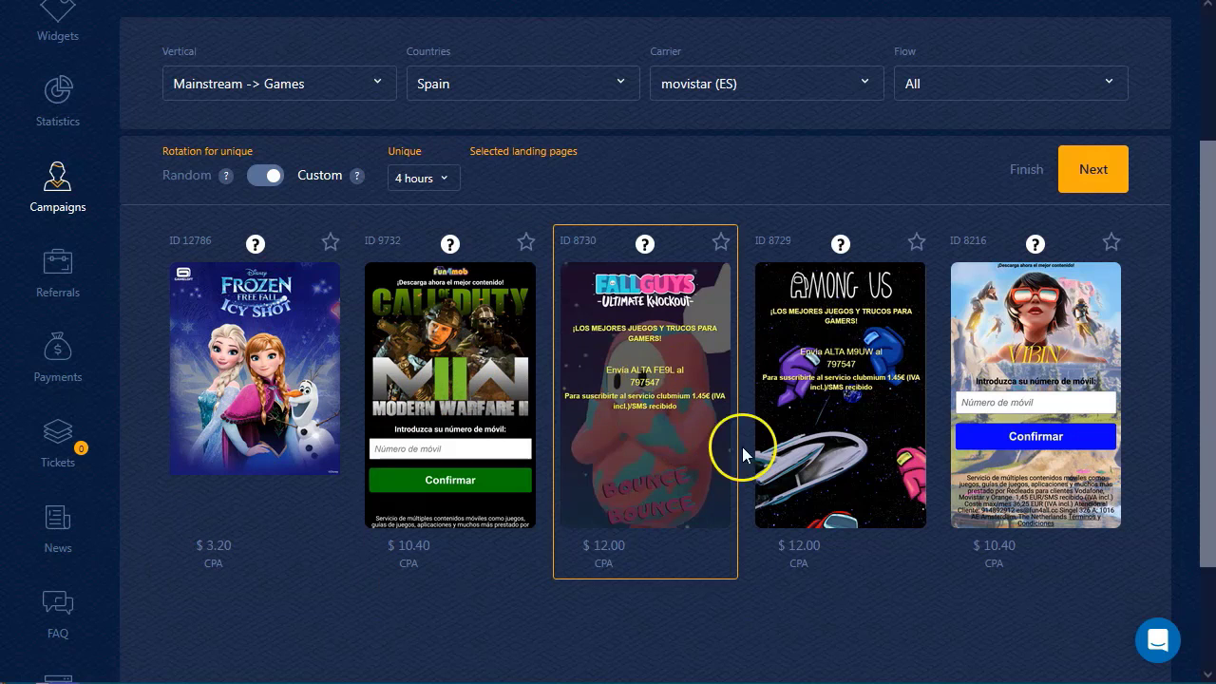
Review the details and traffic requirements of the Call of Duty landing page 9732 and open its full card
{"action": "left_click", "coordinate": [456, 375]}
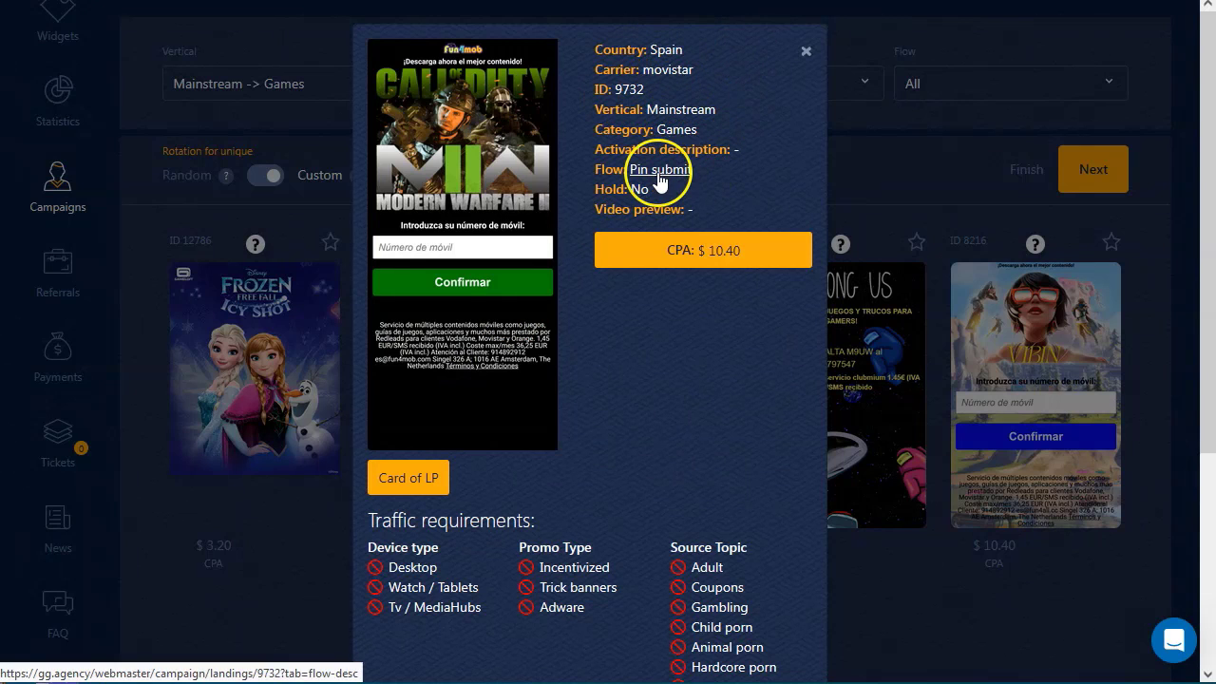
{"action": "scroll", "coordinate": [475, 409], "scroll_direction": "down", "scroll_amount": 2}
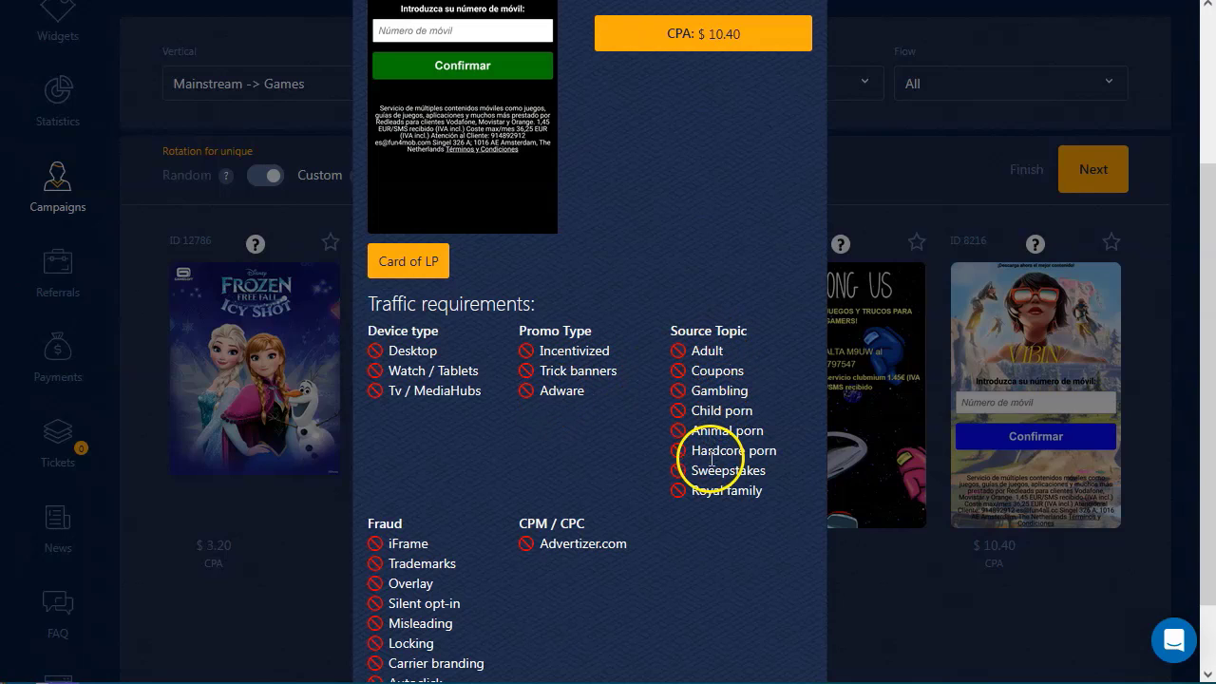
{"action": "scroll", "coordinate": [450, 472], "scroll_direction": "down", "scroll_amount": 1}
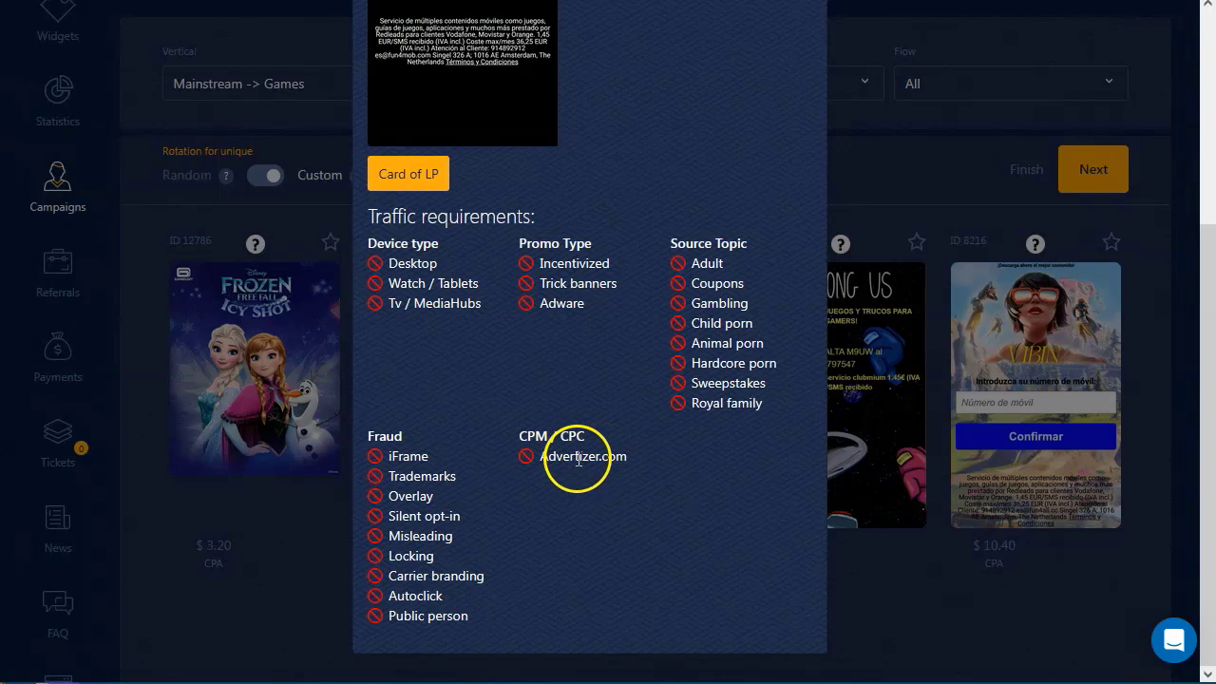
{"action": "scroll", "coordinate": [573, 456], "scroll_direction": "up", "scroll_amount": 3}
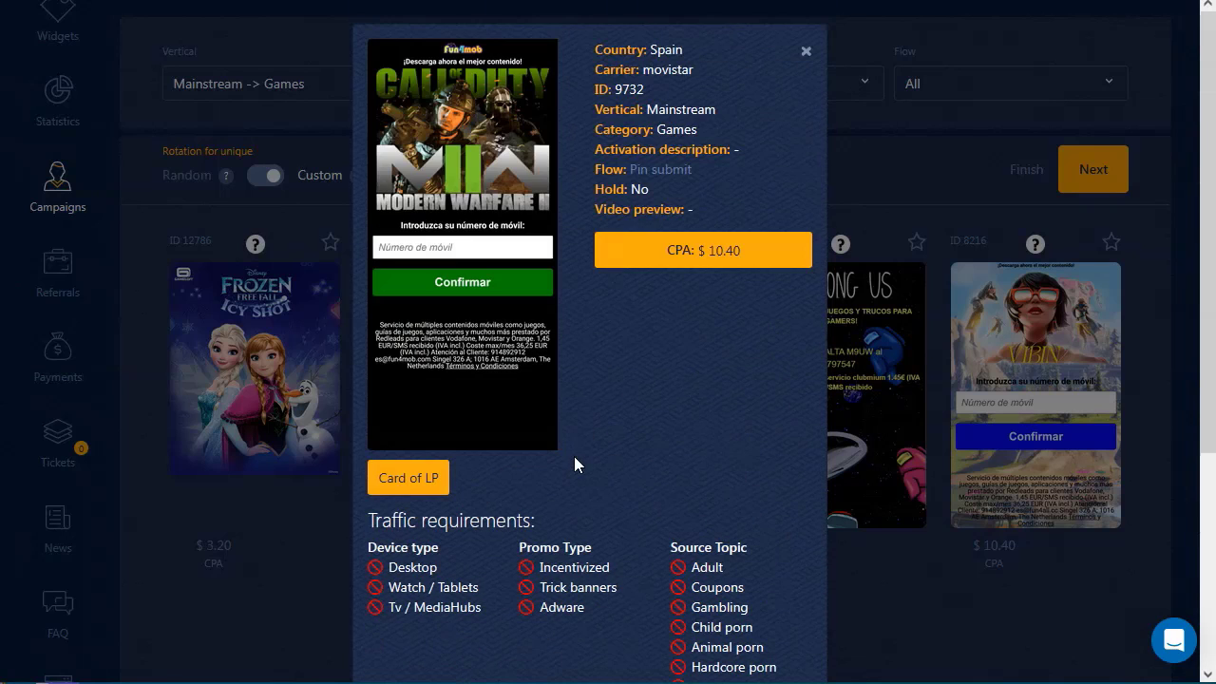
{"action": "scroll", "coordinate": [574, 475], "scroll_direction": "down", "scroll_amount": 3}
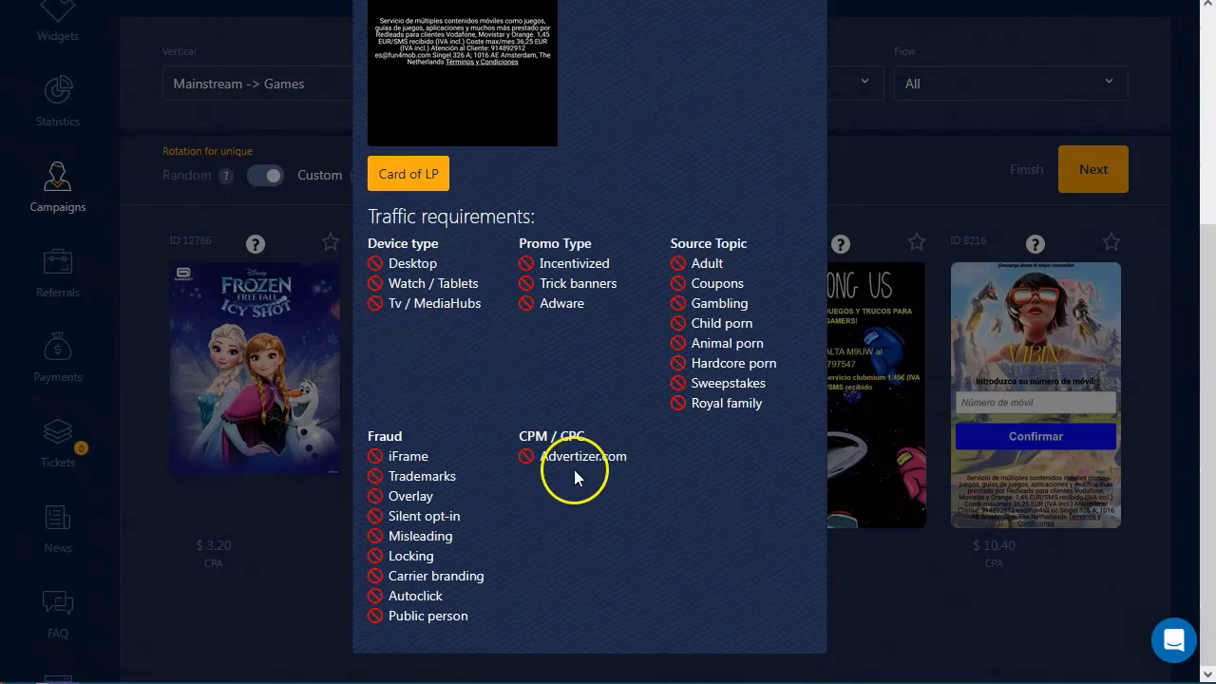
{"action": "left_click", "coordinate": [406, 175]}
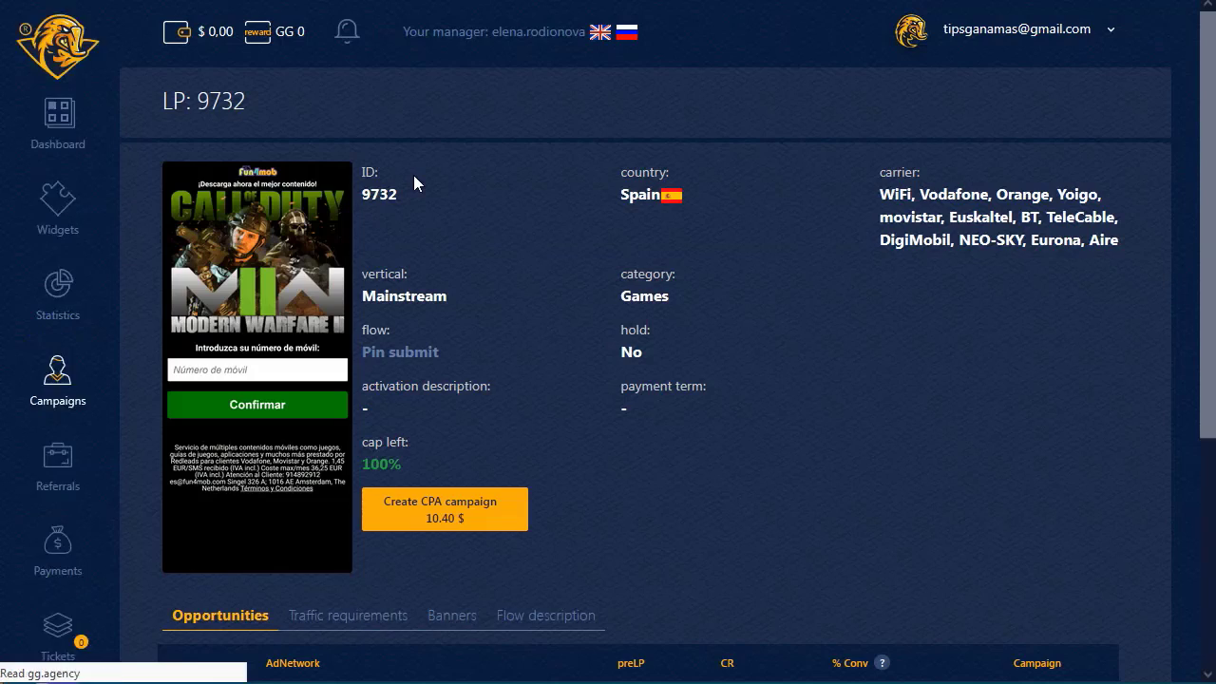
Review the traffic requirements, flow description and opportunities on the card of landing page 9732
{"action": "scroll", "coordinate": [413, 181], "scroll_direction": "down", "scroll_amount": 2}
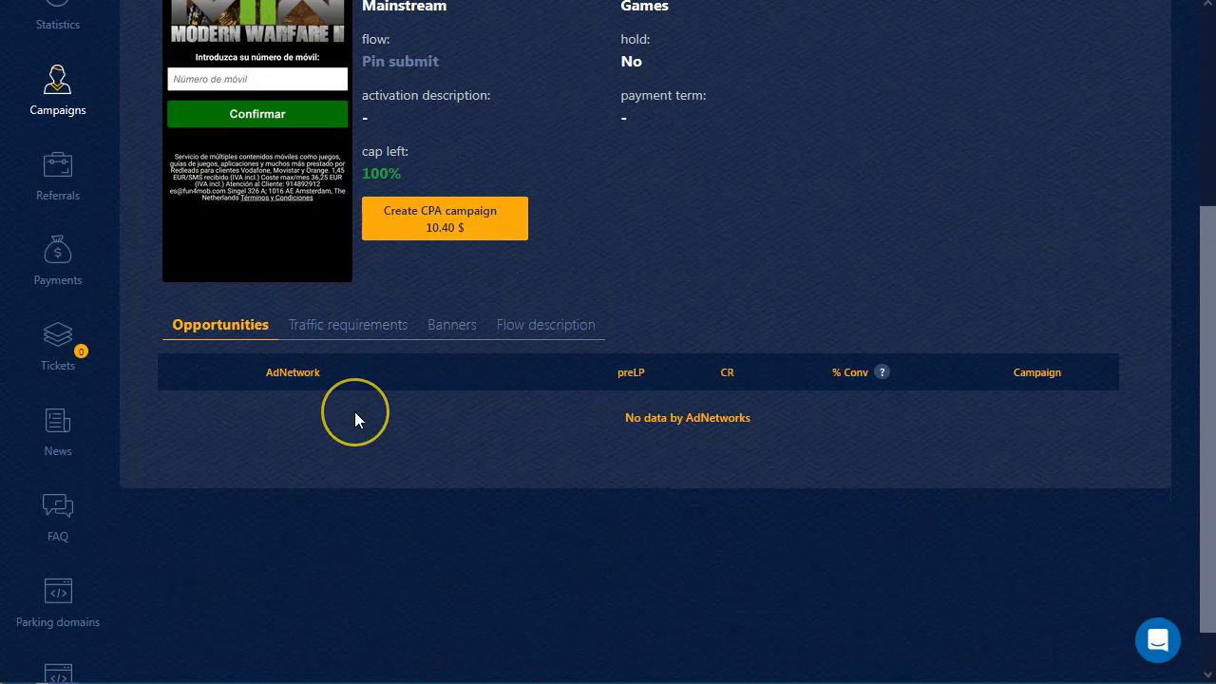
{"action": "left_click", "coordinate": [347, 325]}
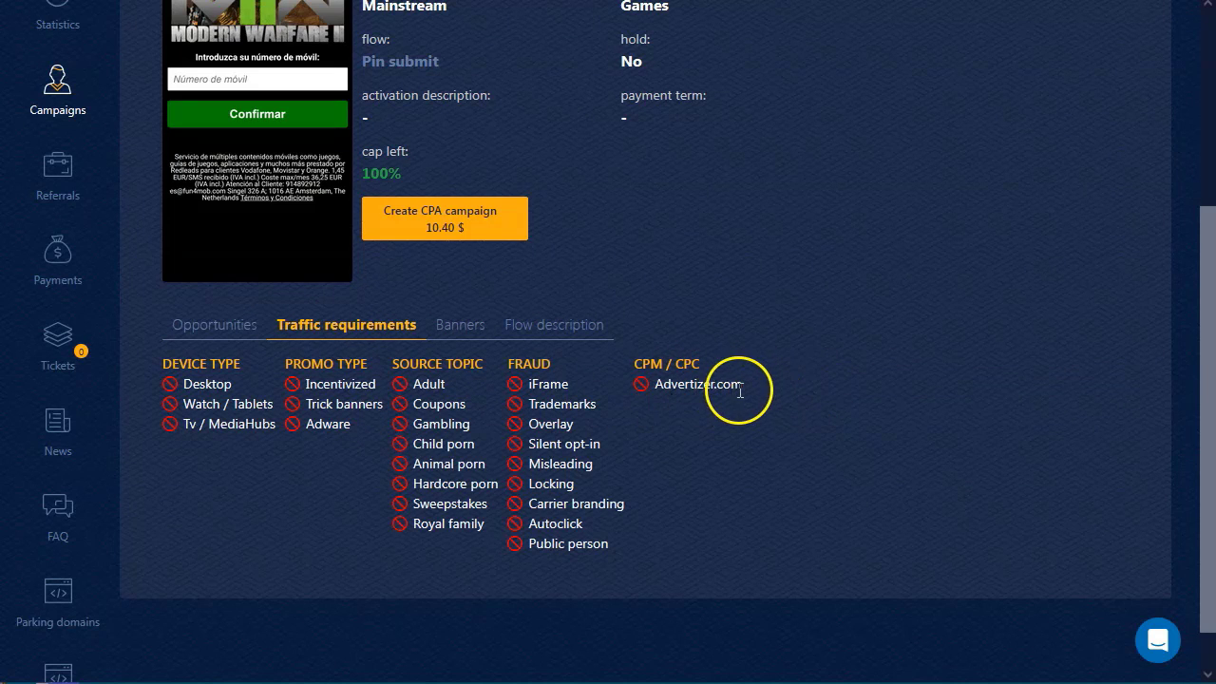
{"action": "left_click", "coordinate": [525, 327]}
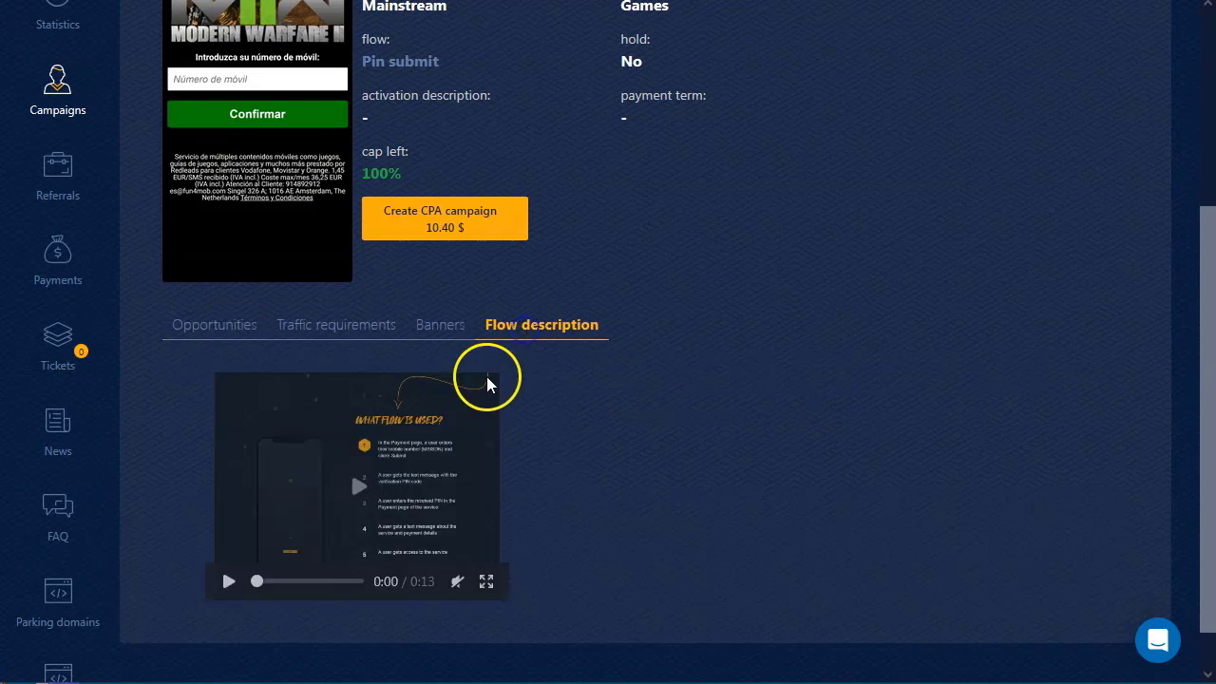
{"action": "left_click", "coordinate": [206, 332]}
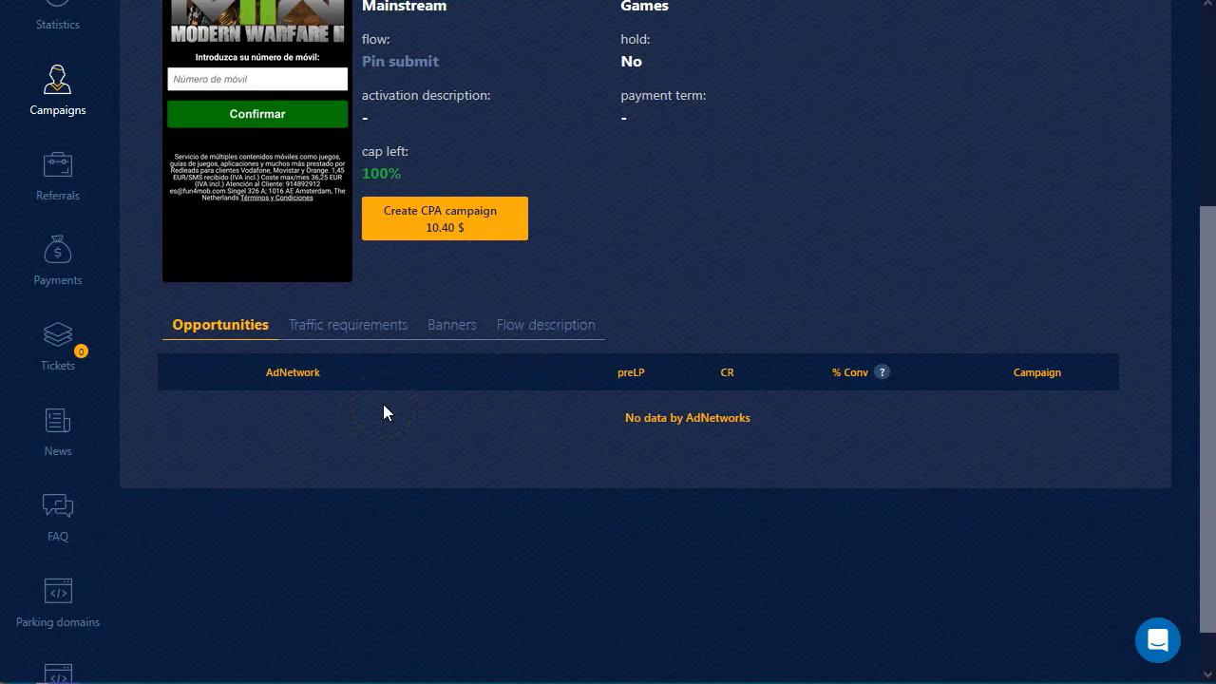
{"action": "scroll", "coordinate": [383, 404], "scroll_direction": "up", "scroll_amount": 3}
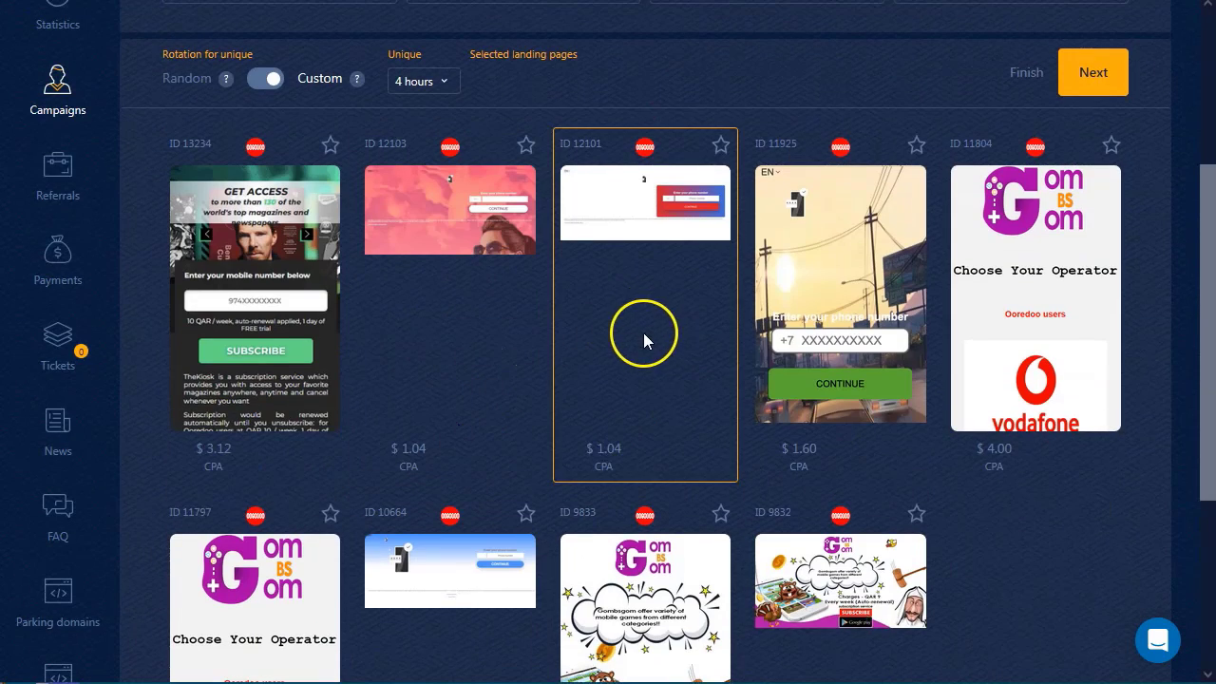
Select landing pages 11925 and 13234 from the Qatar ooredoo games offers for the campaign
{"action": "scroll", "coordinate": [525, 324], "scroll_direction": "up", "scroll_amount": 3}
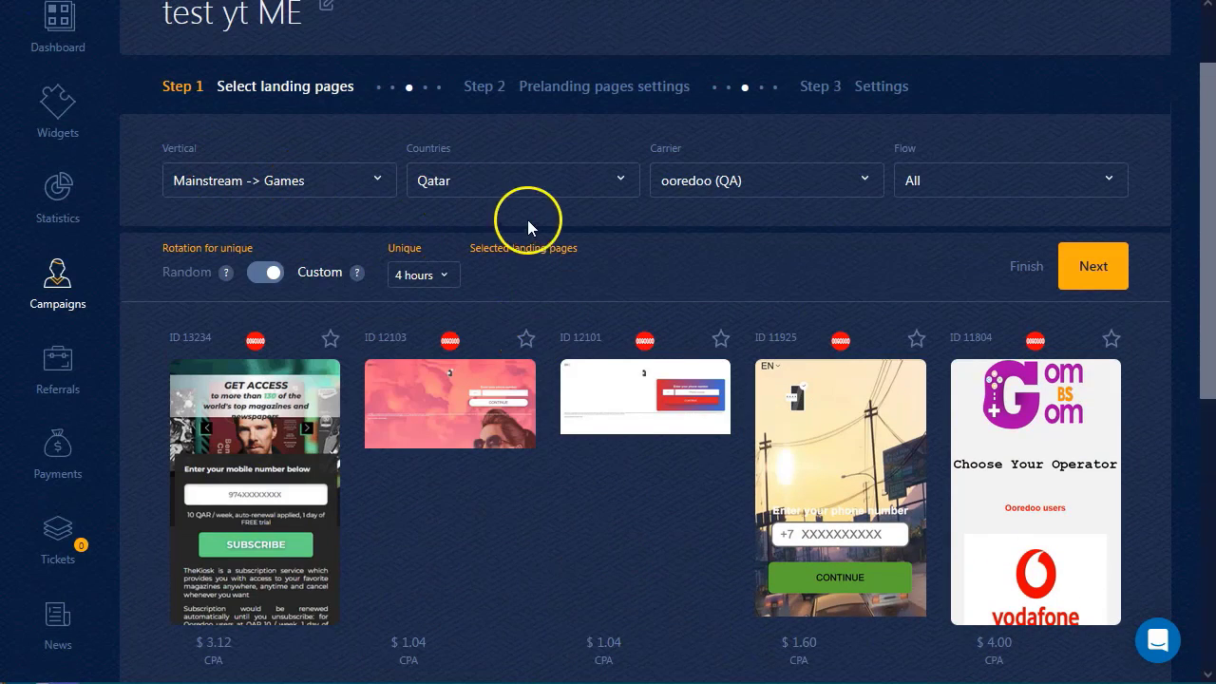
{"action": "scroll", "coordinate": [348, 418], "scroll_direction": "down", "scroll_amount": 3}
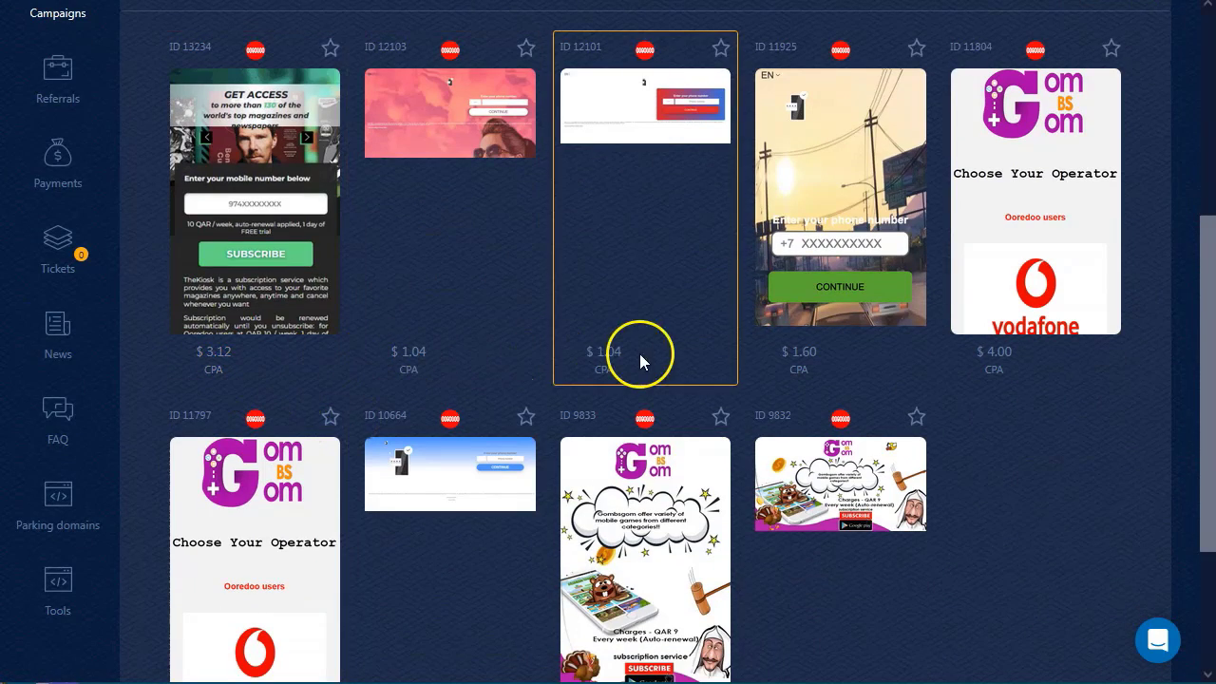
{"action": "scroll", "coordinate": [996, 414], "scroll_direction": "down", "scroll_amount": 1}
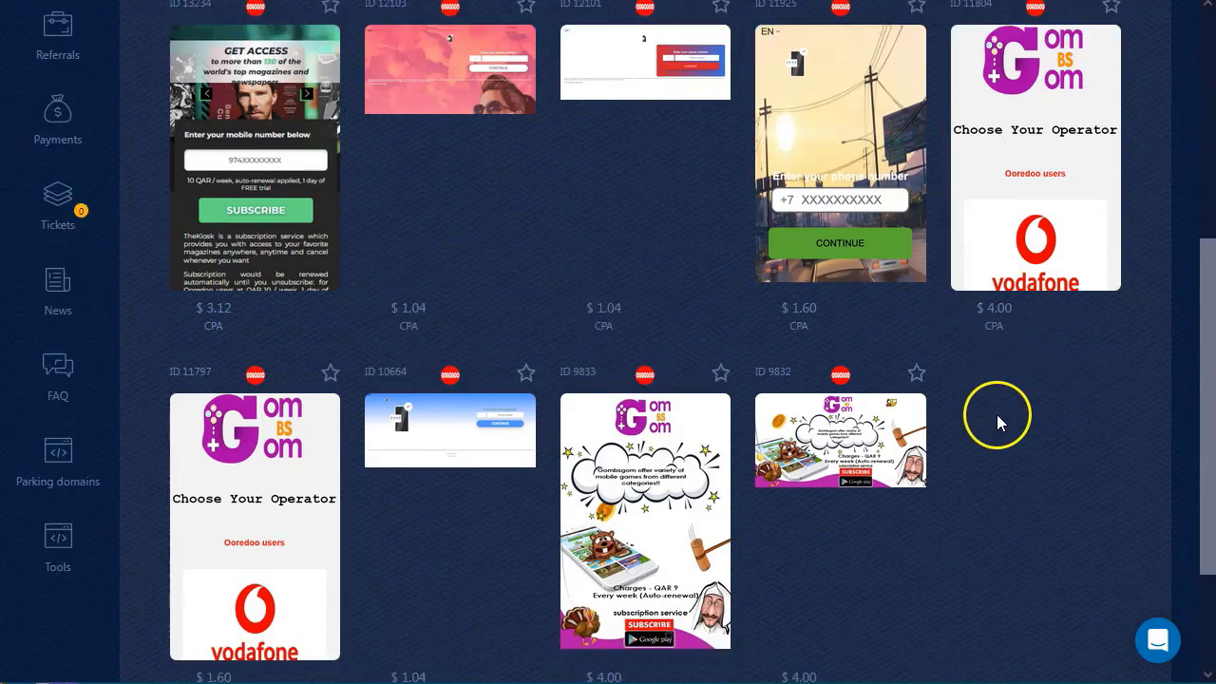
{"action": "scroll", "coordinate": [1045, 285], "scroll_direction": "up", "scroll_amount": 4}
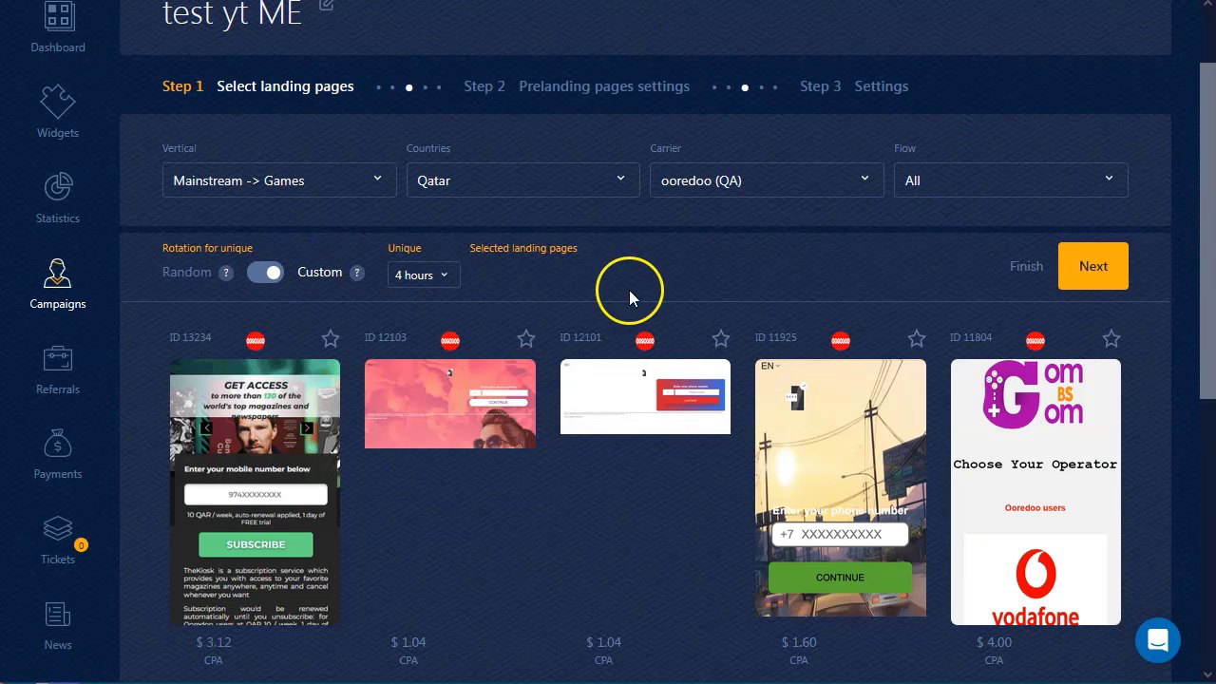
{"action": "scroll", "coordinate": [870, 425], "scroll_direction": "down", "scroll_amount": 1}
{"action": "left_click", "coordinate": [870, 434]}
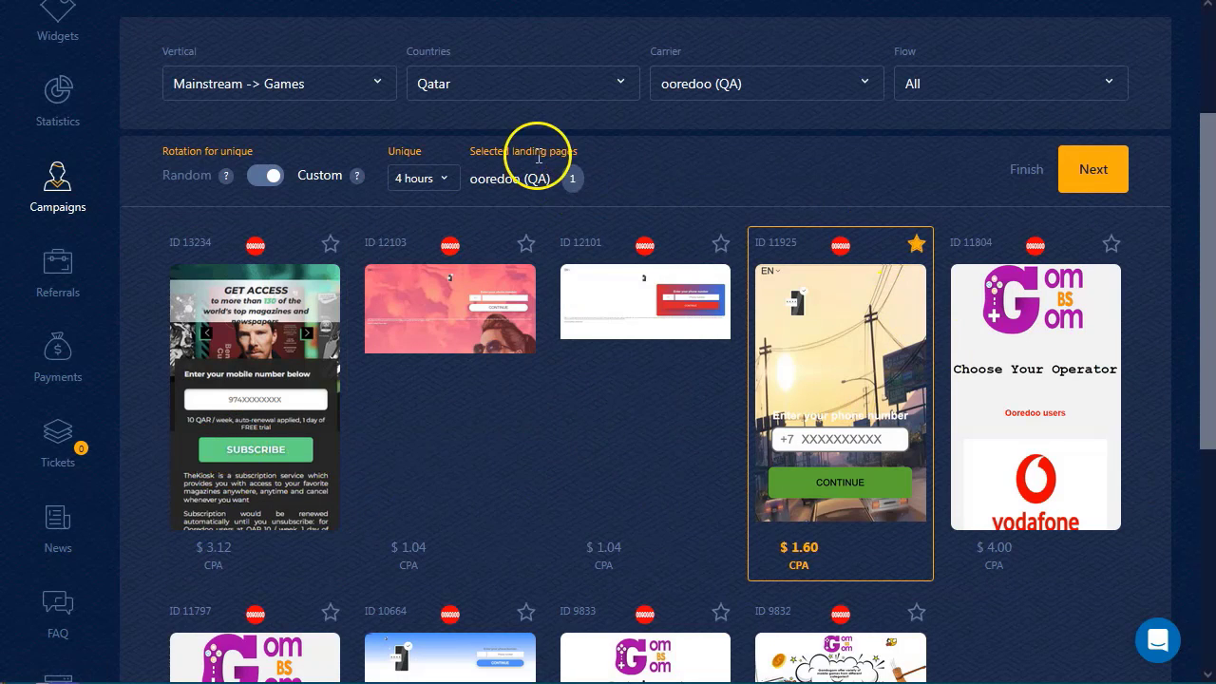
{"action": "left_click", "coordinate": [263, 398]}
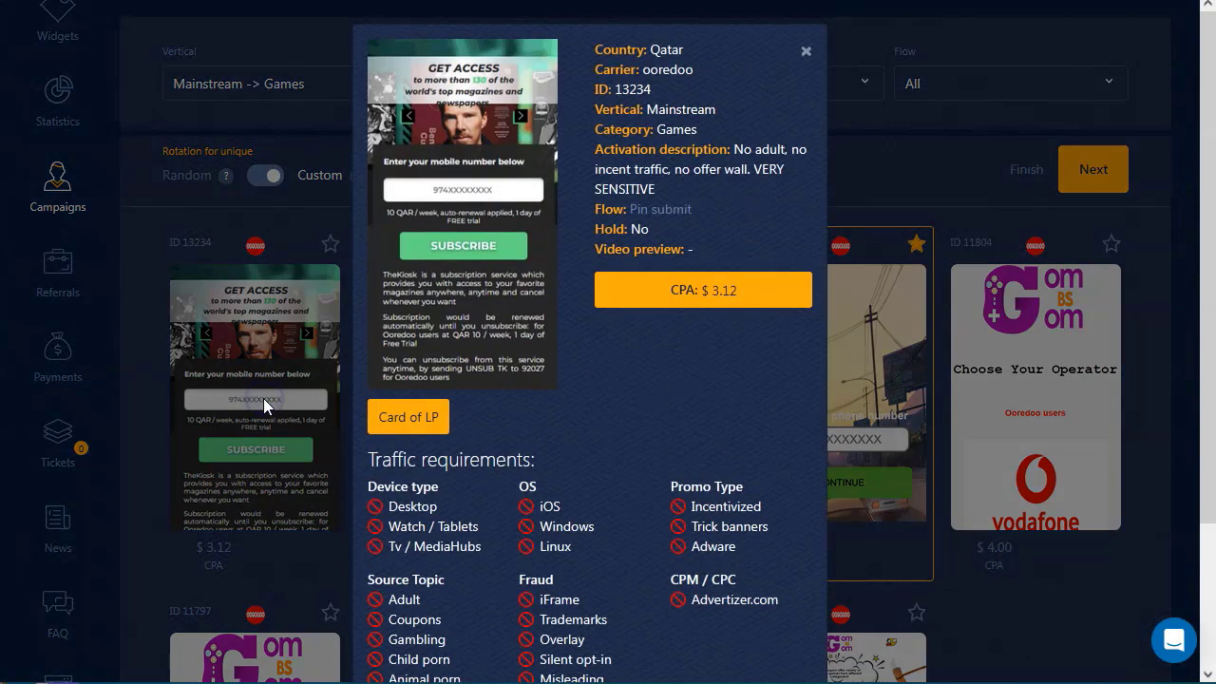
{"action": "left_click", "coordinate": [700, 291]}
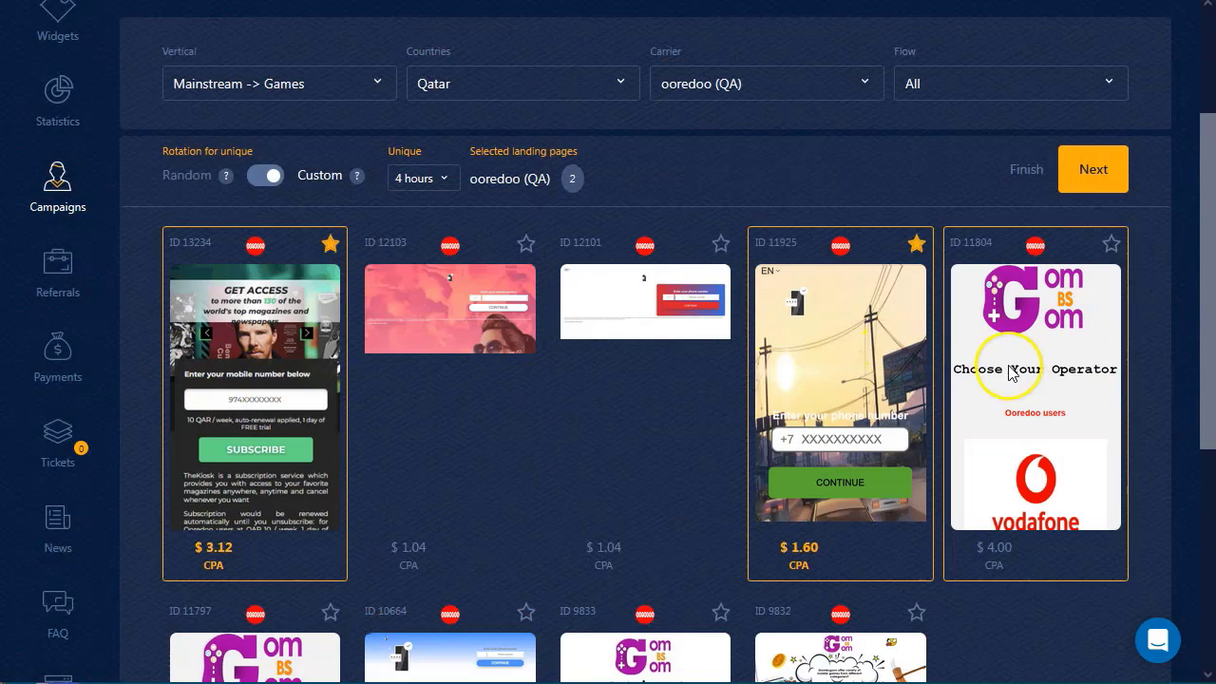
Add landing pages 9833 and 12103 to the campaign's selection
{"action": "scroll", "coordinate": [581, 373], "scroll_direction": "down", "scroll_amount": 2}
{"action": "scroll", "coordinate": [581, 372], "scroll_direction": "down", "scroll_amount": 1}
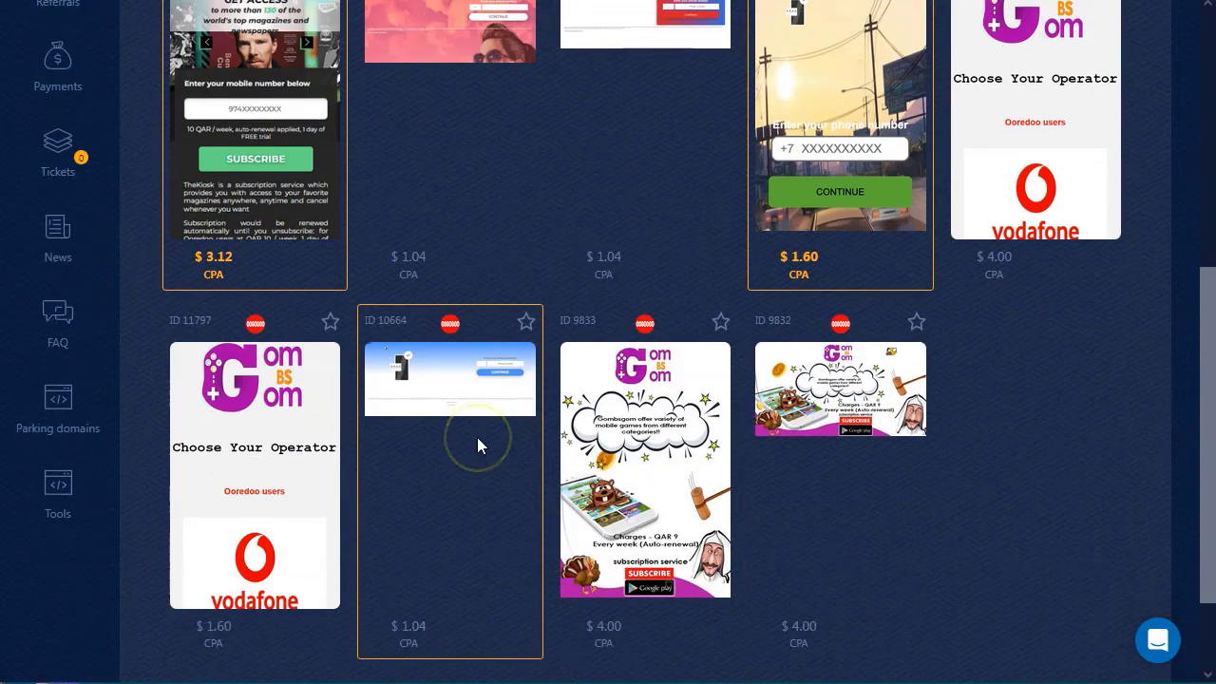
{"action": "left_click", "coordinate": [625, 476]}
{"action": "scroll", "coordinate": [466, 331], "scroll_direction": "up", "scroll_amount": 2}
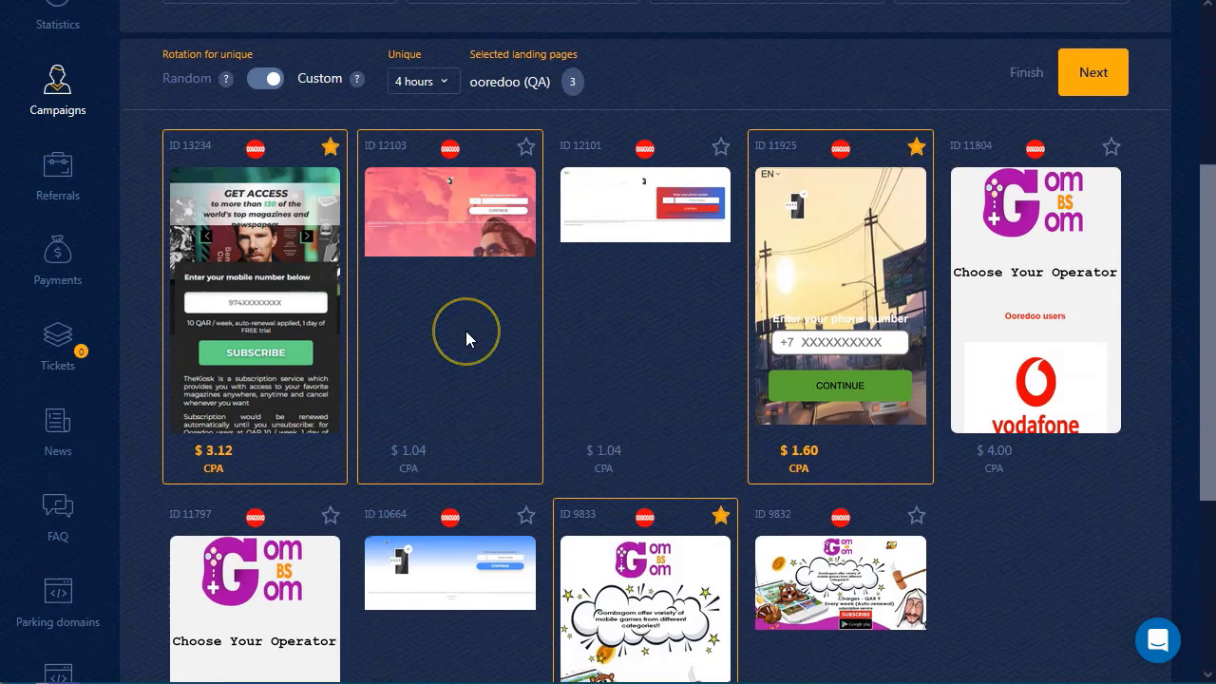
{"action": "left_click", "coordinate": [465, 331]}
{"action": "left_click", "coordinate": [1034, 529]}
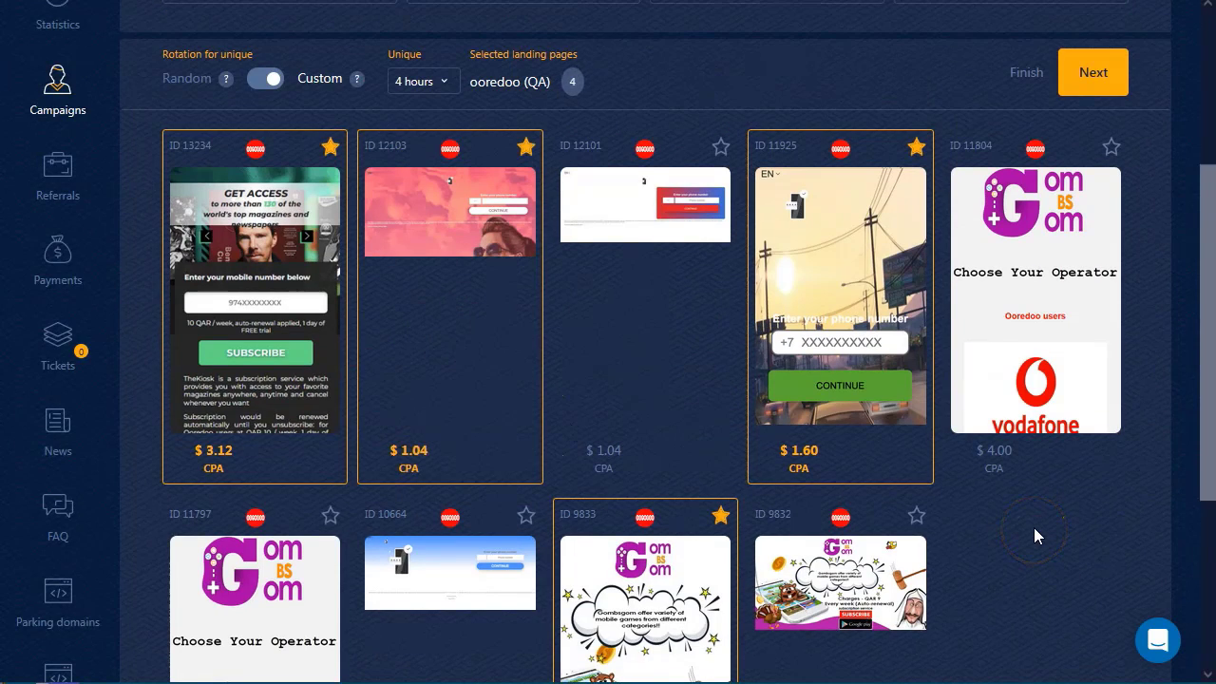
Proceed to the prelanding pages settings and look over the landing pages chosen for the campaign
{"action": "scroll", "coordinate": [1034, 527], "scroll_direction": "up", "scroll_amount": 2}
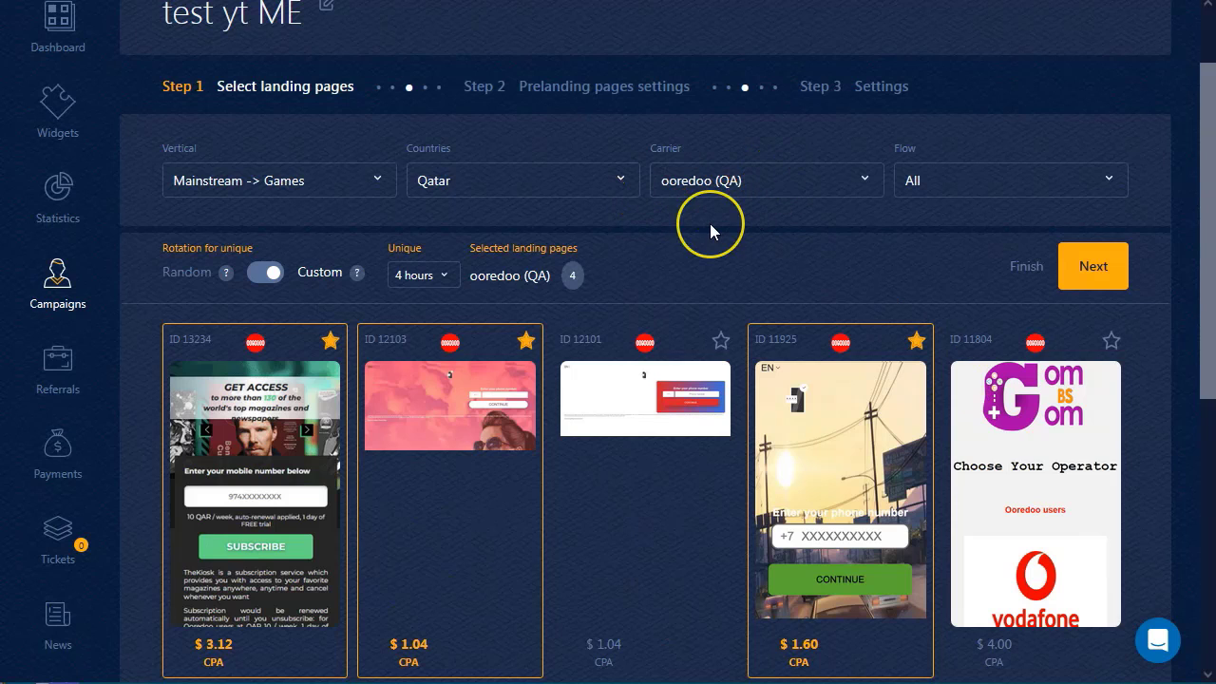
{"action": "scroll", "coordinate": [709, 223], "scroll_direction": "down", "scroll_amount": 2}
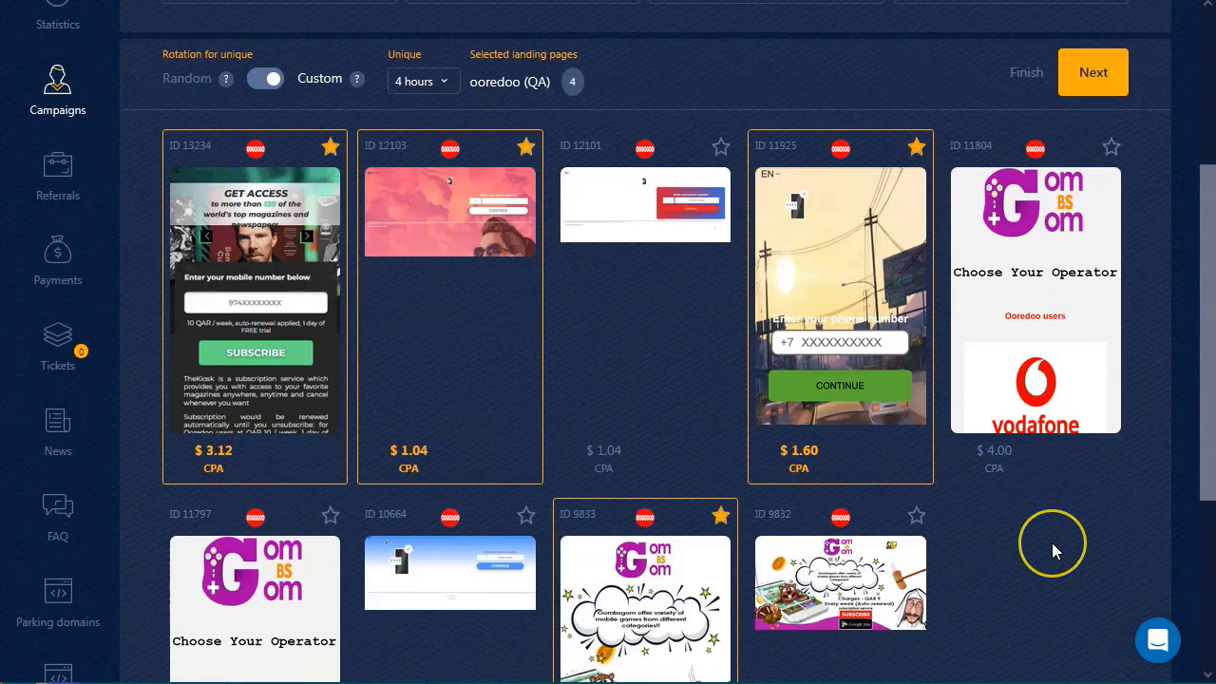
{"action": "left_click", "coordinate": [1090, 76]}
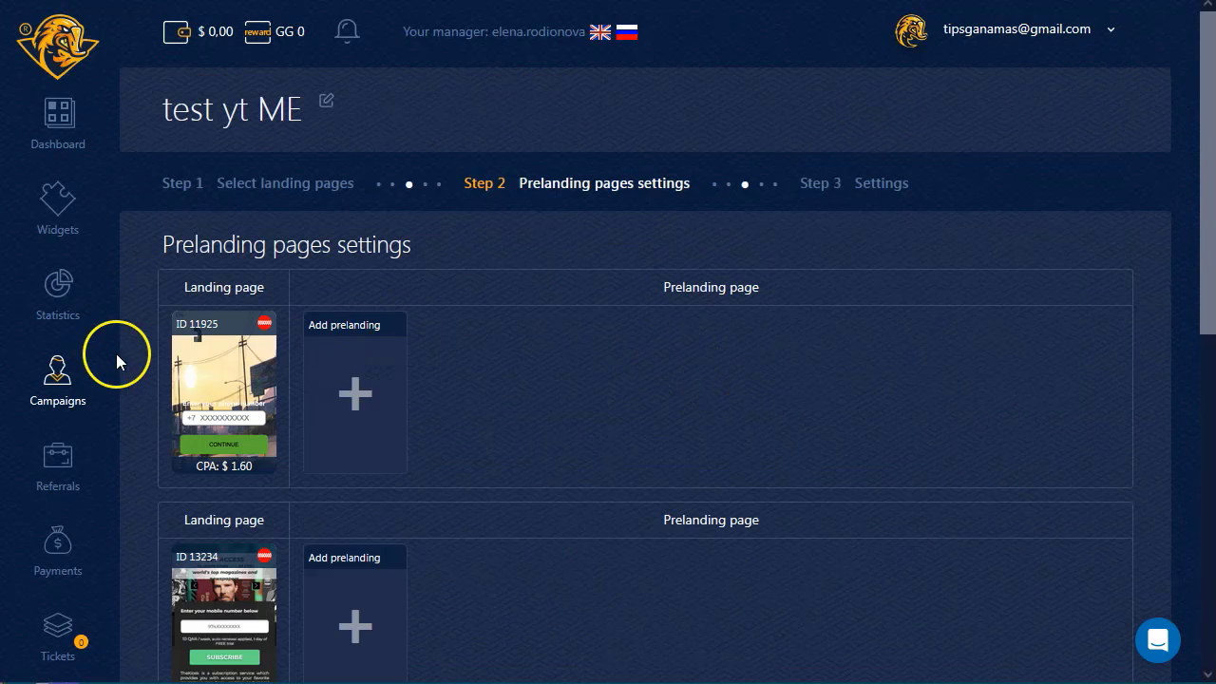
{"action": "scroll", "coordinate": [226, 404], "scroll_direction": "down", "scroll_amount": 7}
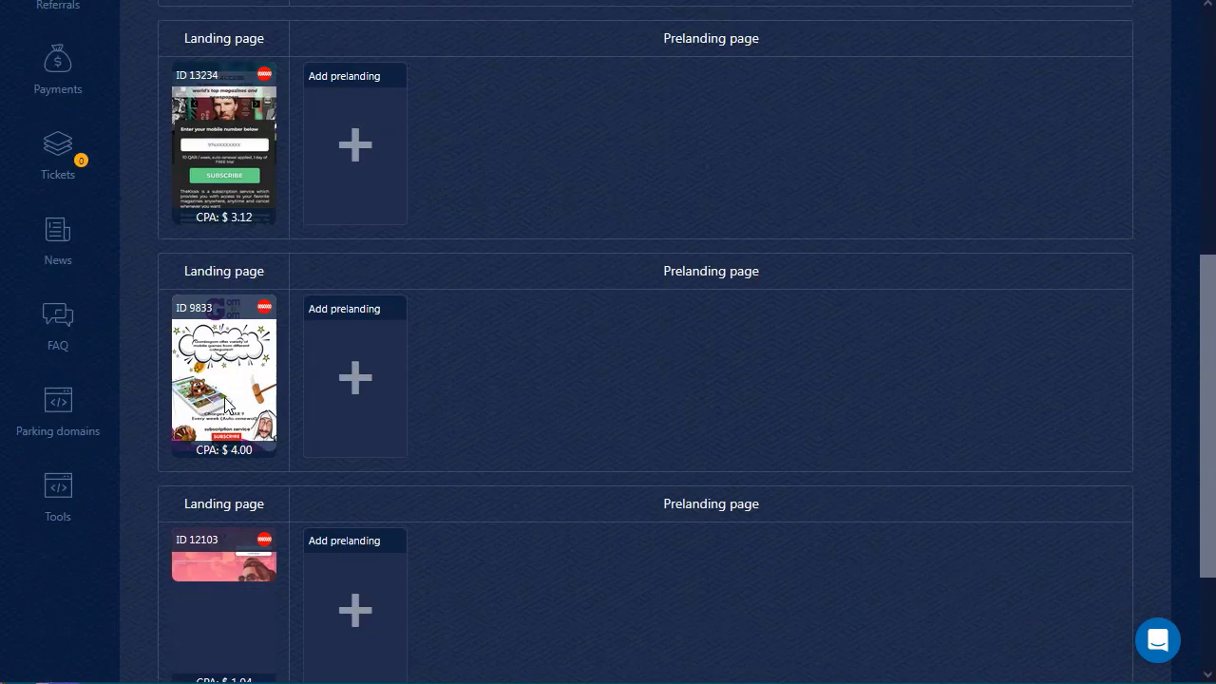
{"action": "scroll", "coordinate": [348, 420], "scroll_direction": "up", "scroll_amount": 7}
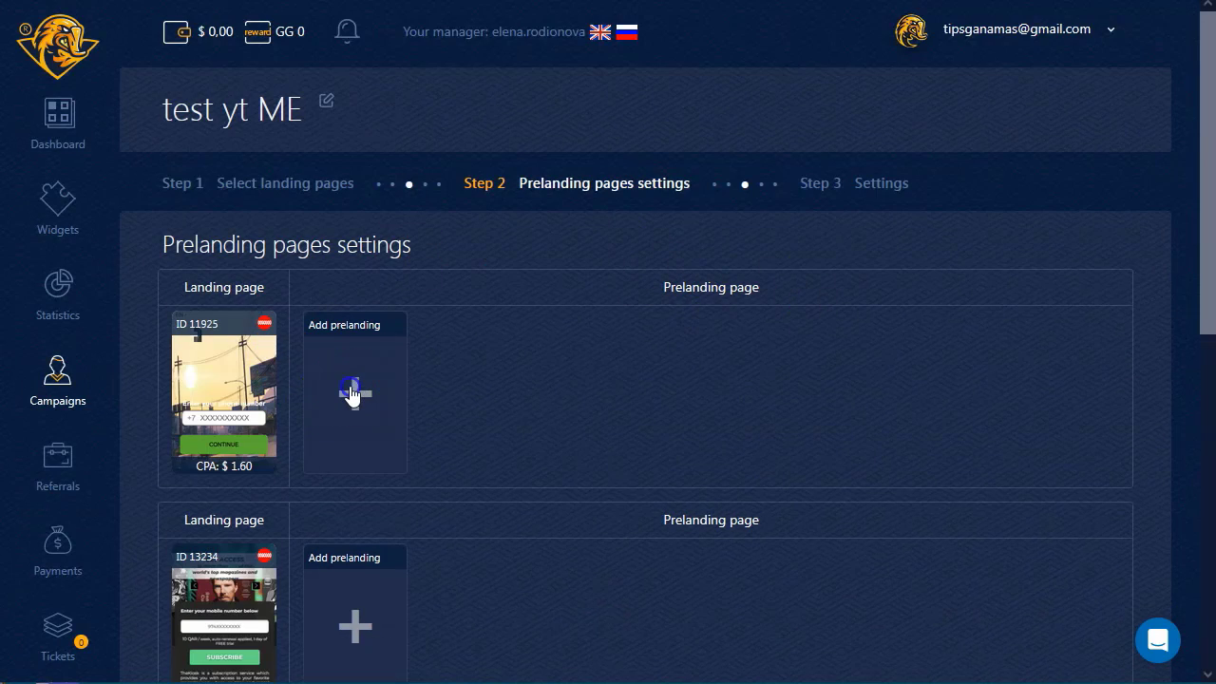
Open the catalog of suited prelandings for landing page 11925, look through it and continue to the campaign's final settings
{"action": "left_click", "coordinate": [353, 393]}
{"action": "scroll", "coordinate": [313, 461], "scroll_direction": "down", "scroll_amount": 2}
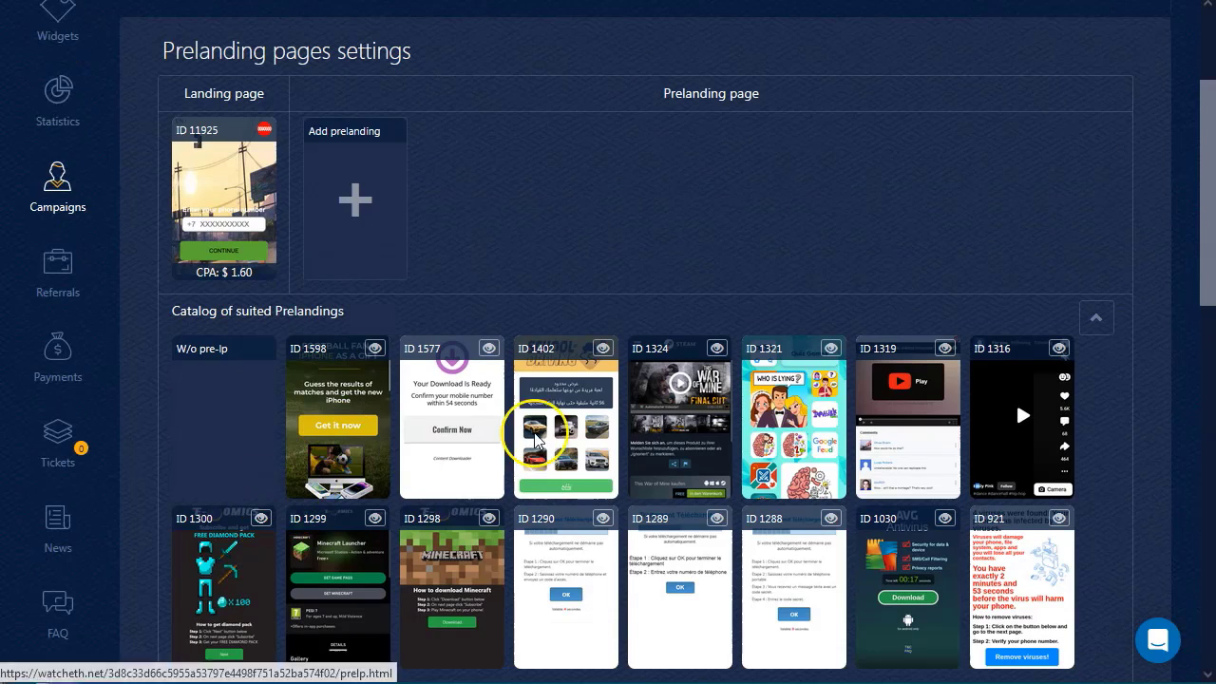
{"action": "scroll", "coordinate": [271, 239], "scroll_direction": "down", "scroll_amount": 1}
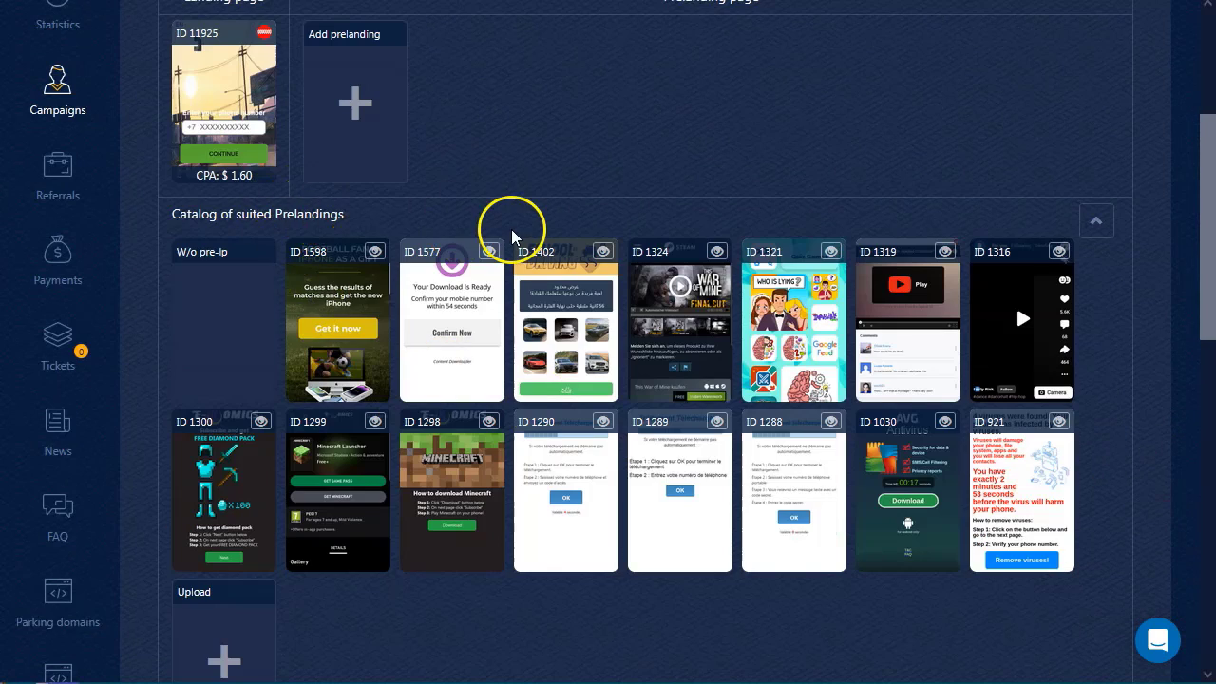
{"action": "scroll", "coordinate": [366, 404], "scroll_direction": "down", "scroll_amount": 10}
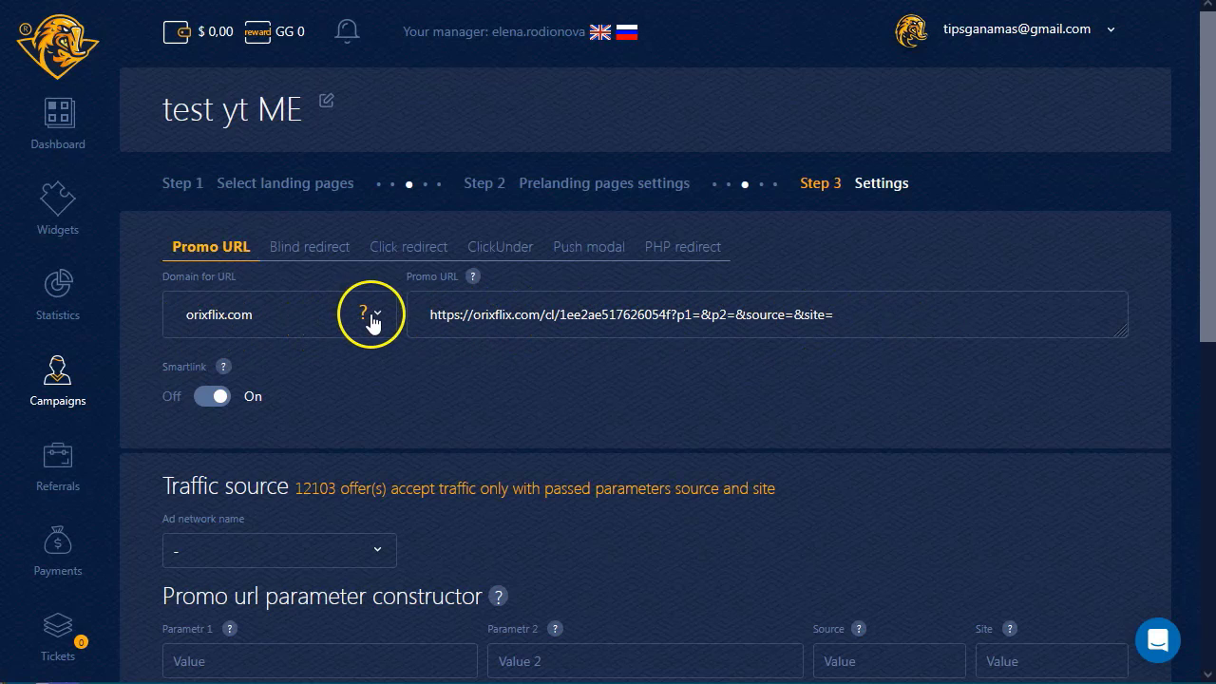
Review the Blind redirect, Click redirect, ClickUnder, Push modal and PHP redirect codes, then return to the Promo URL
{"action": "left_click", "coordinate": [309, 254]}
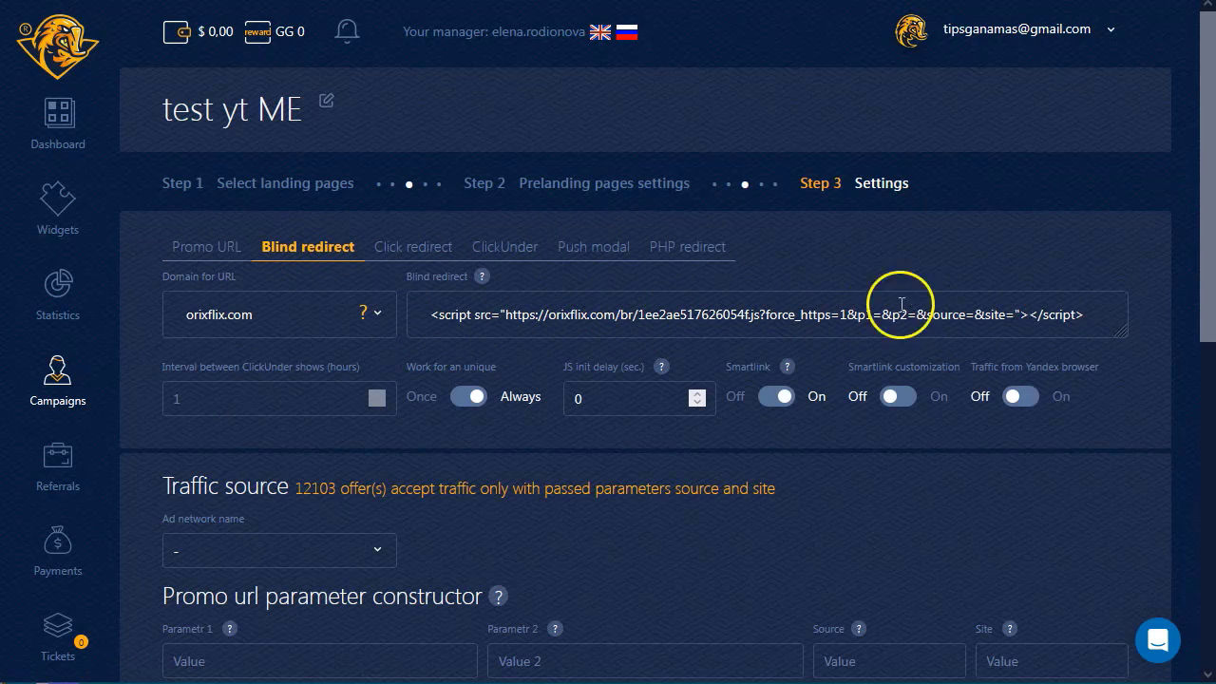
{"action": "left_click", "coordinate": [403, 250]}
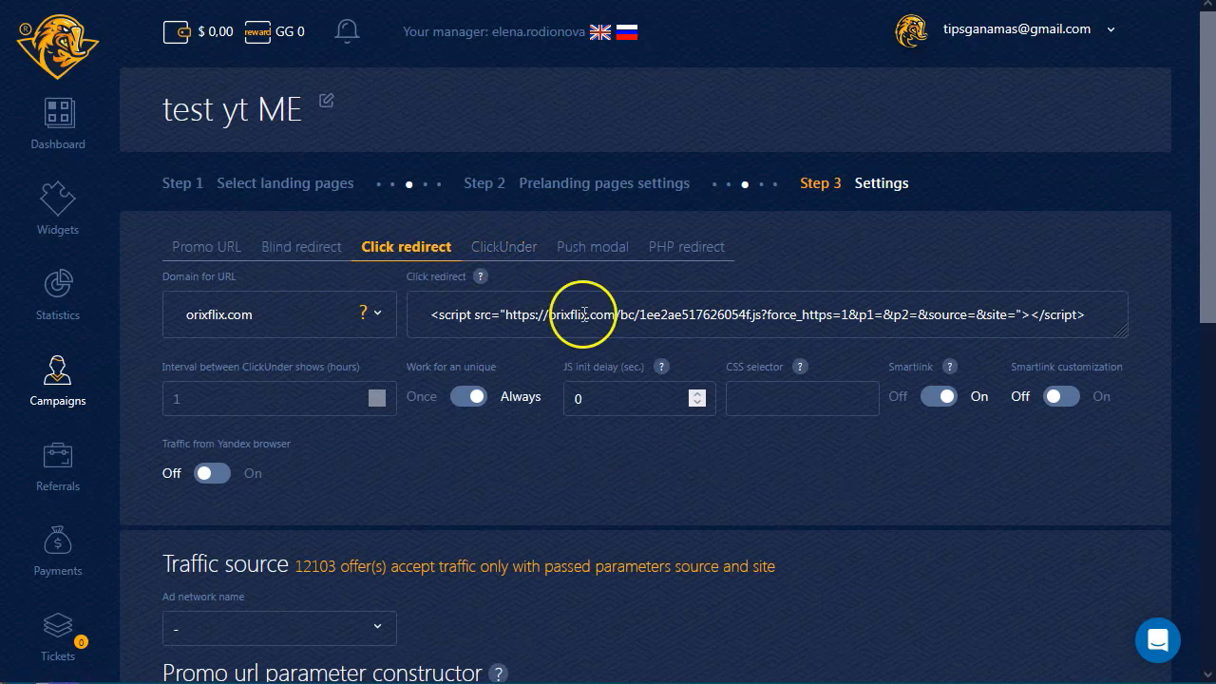
{"action": "left_click", "coordinate": [489, 245]}
{"action": "left_click", "coordinate": [573, 255]}
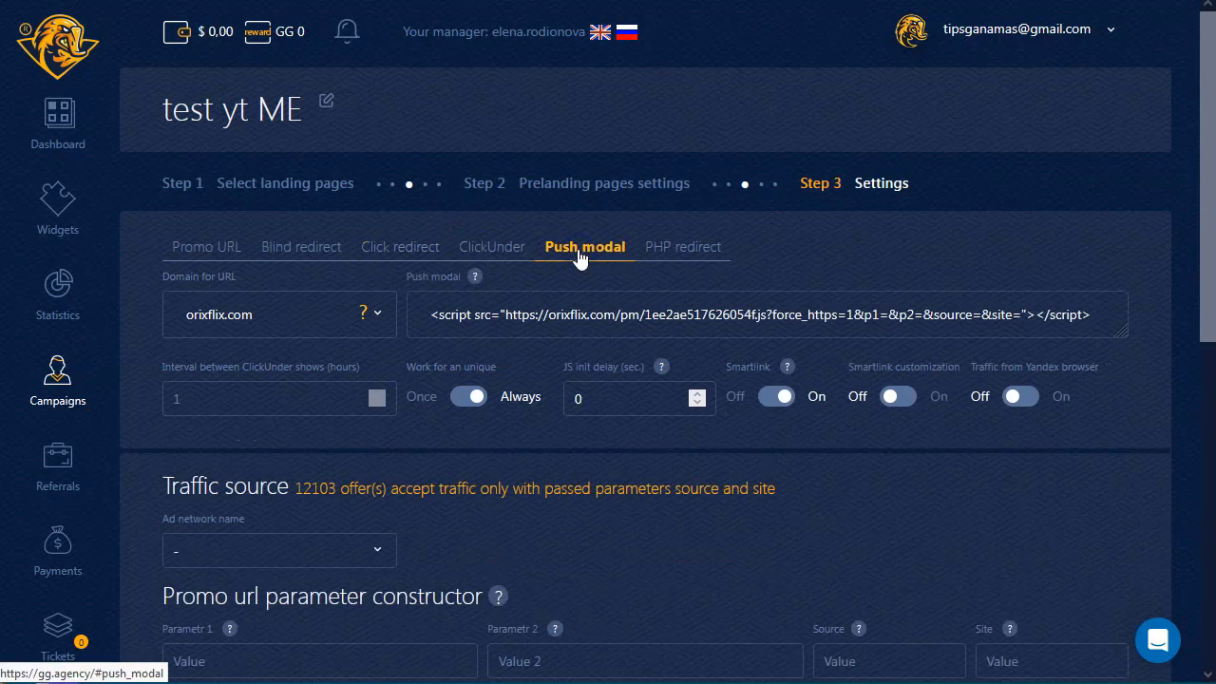
{"action": "left_click", "coordinate": [694, 255]}
{"action": "left_click_drag", "start_coordinate": [1112, 326], "coordinate": [1119, 442]}
{"action": "left_click", "coordinate": [567, 337]}
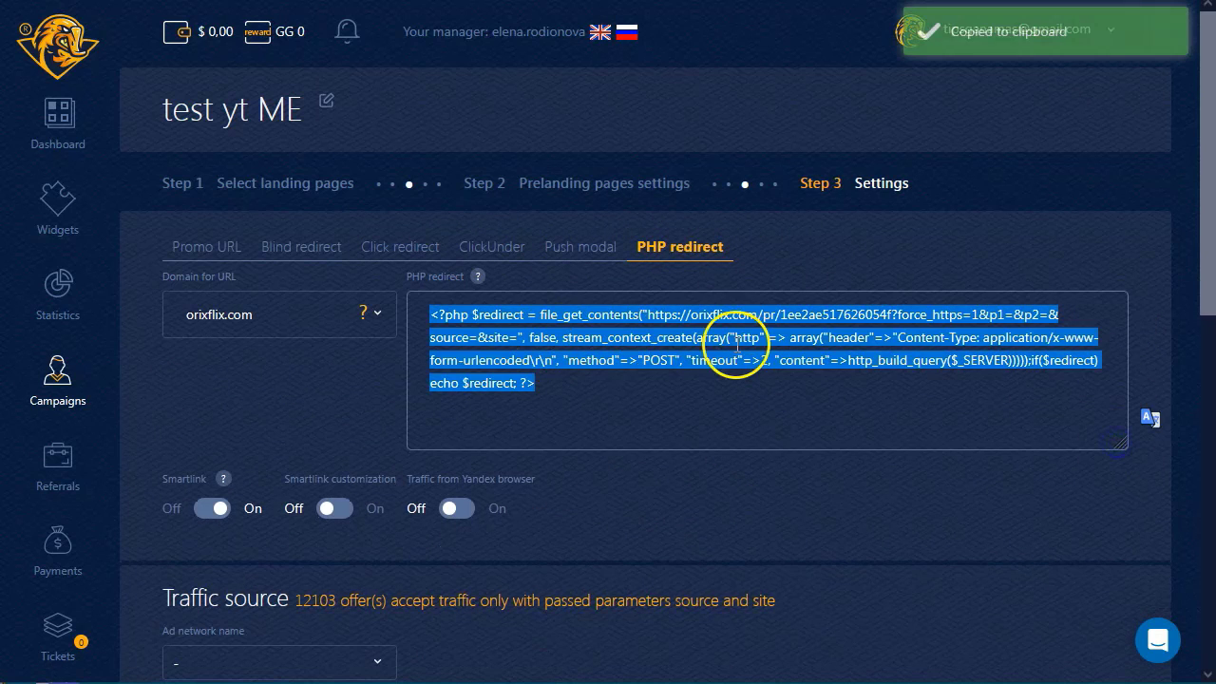
{"action": "left_click", "coordinate": [204, 246]}
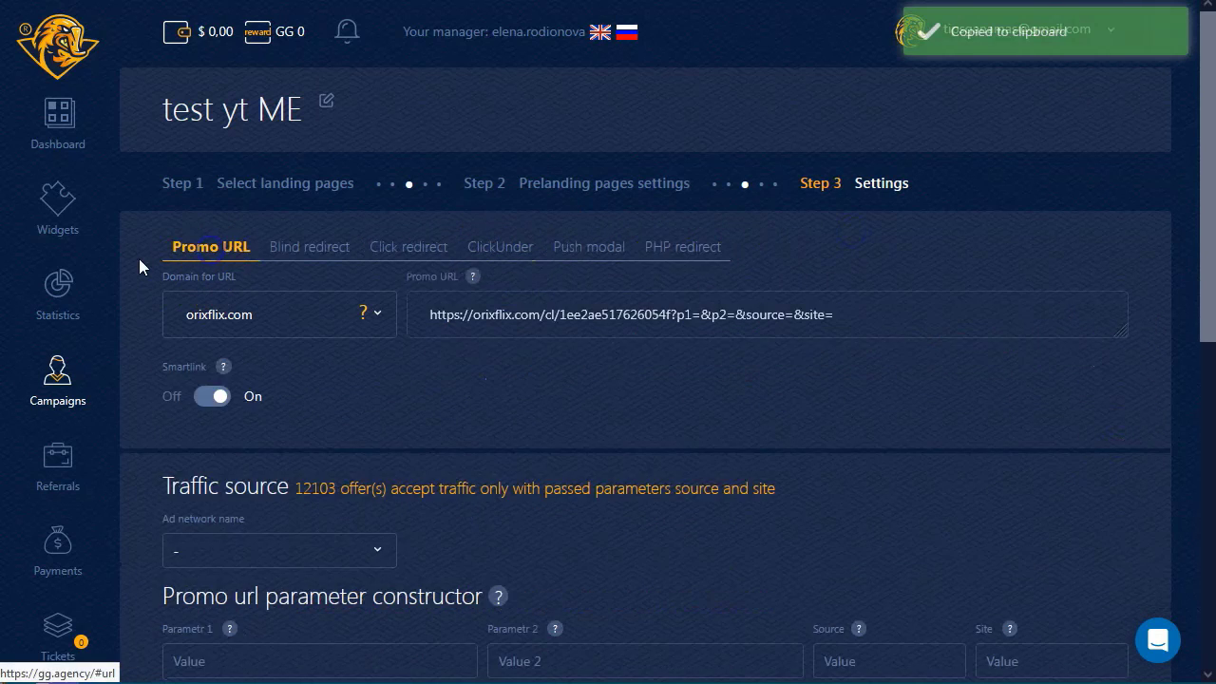
Turn Smartlink off and set the traffic source's ad network to galaksion.com
{"action": "scroll", "coordinate": [190, 251], "scroll_direction": "down", "scroll_amount": 3}
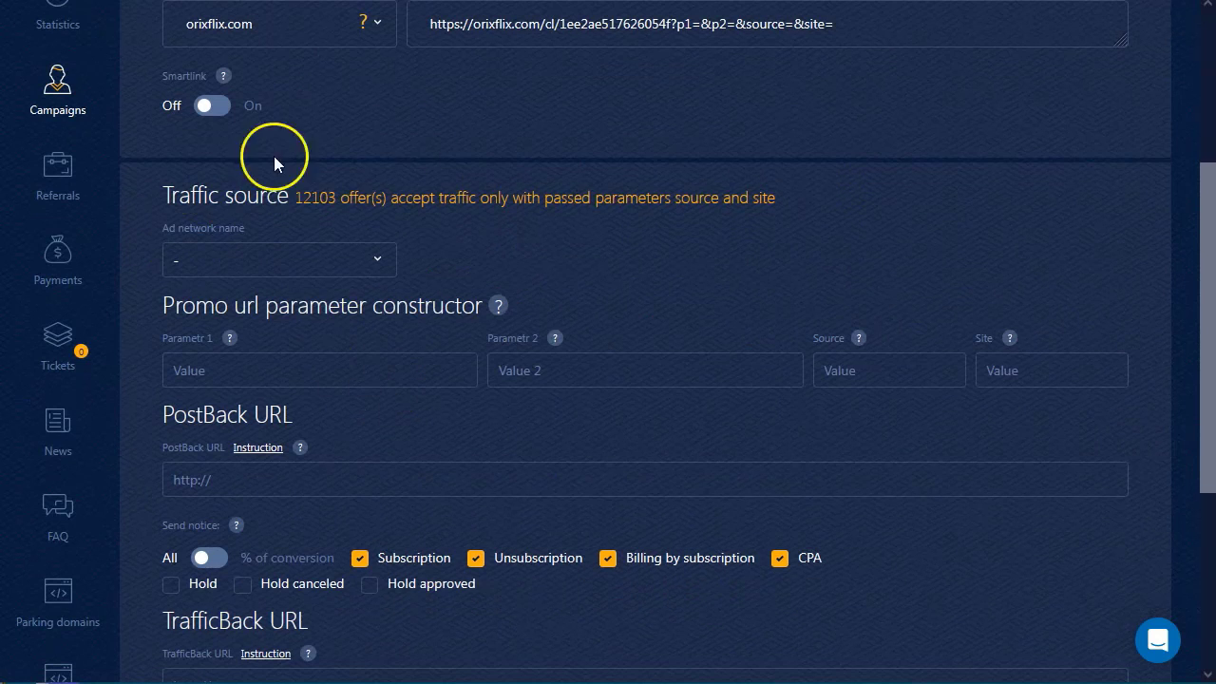
{"action": "left_click", "coordinate": [375, 259]}
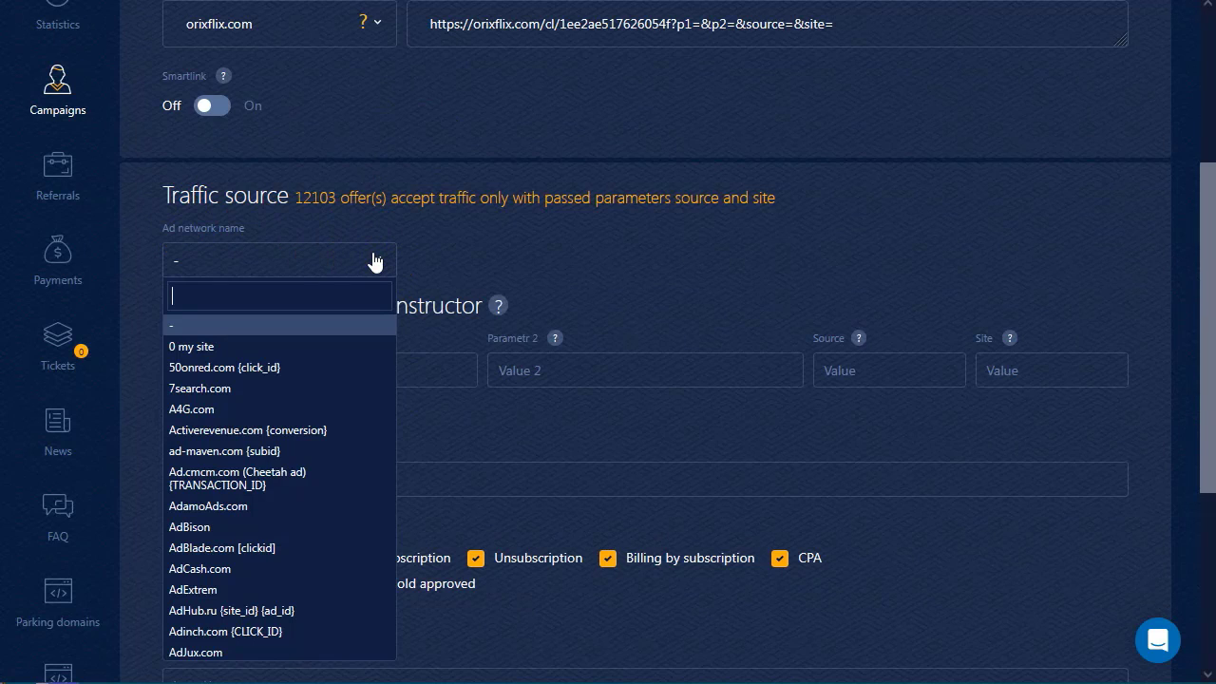
{"action": "type", "text": "gal"}
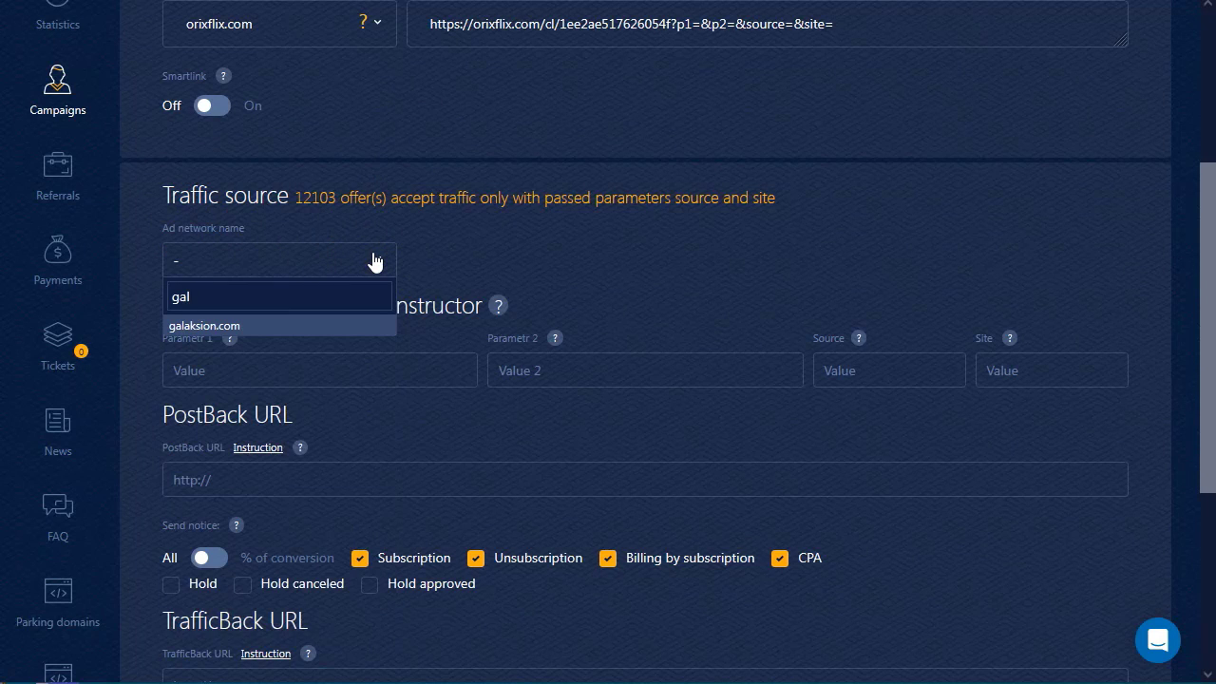
{"action": "left_click", "coordinate": [304, 329]}
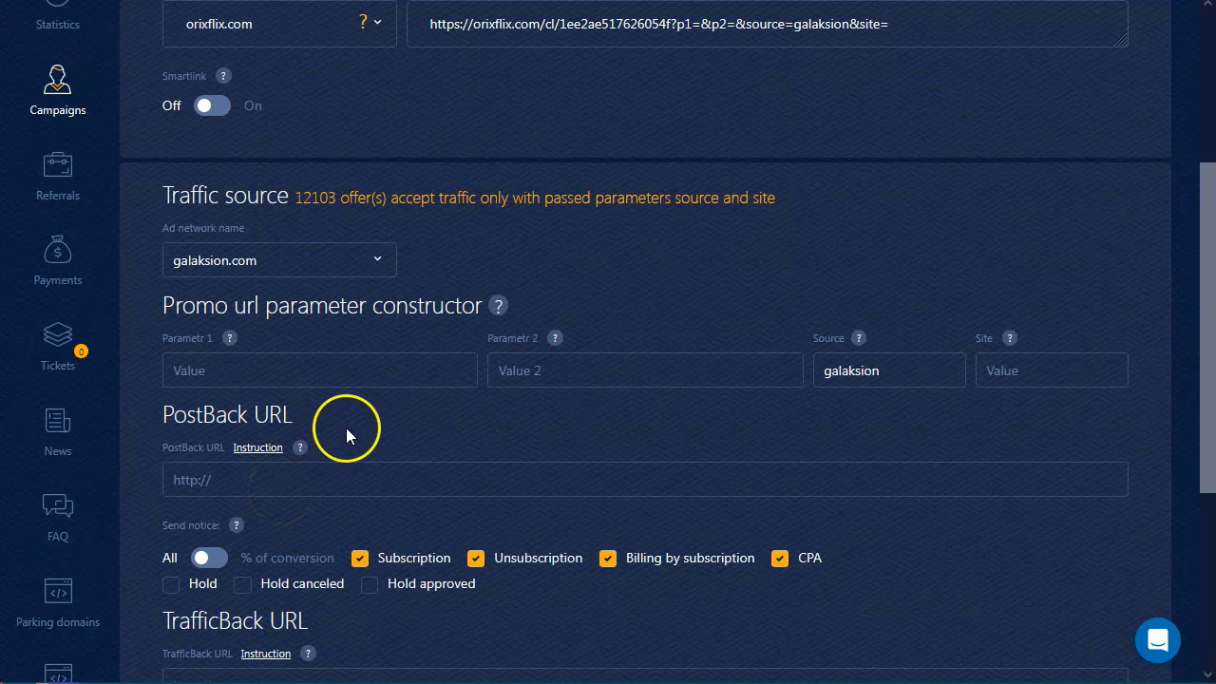
Check the promo URL and the remaining postback and trafficback settings, and finish creating the campaign
{"action": "scroll", "coordinate": [351, 427], "scroll_direction": "down", "scroll_amount": 2}
{"action": "scroll", "coordinate": [483, 361], "scroll_direction": "up", "scroll_amount": 5}
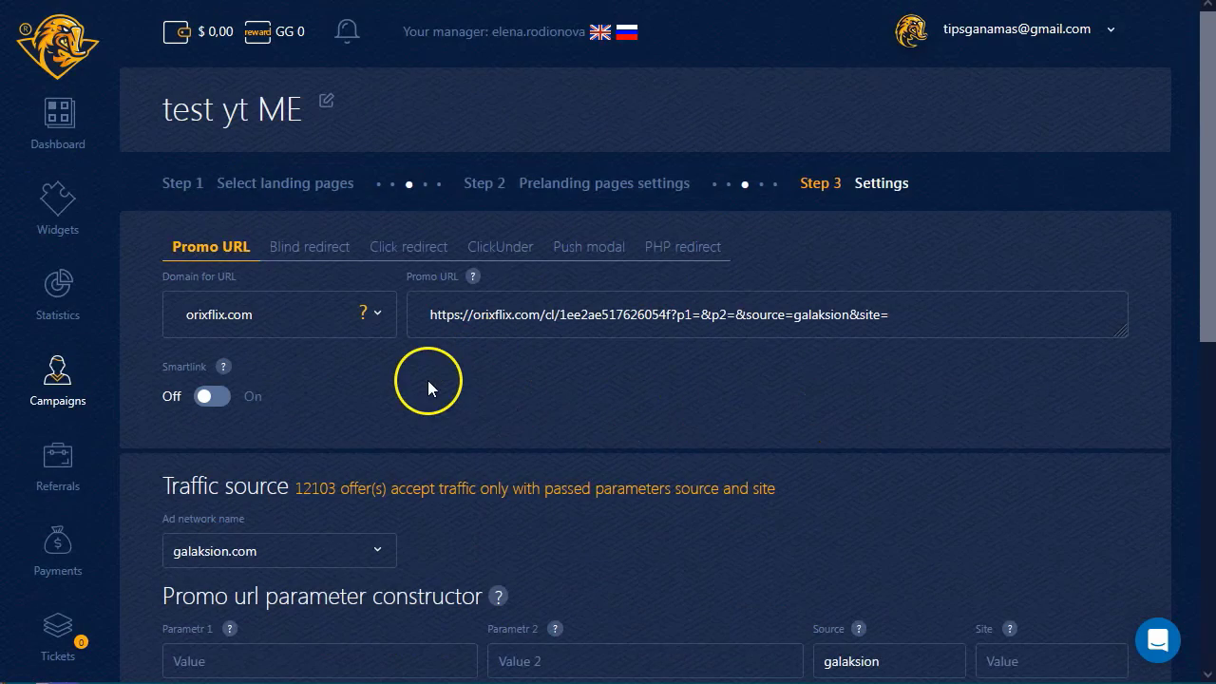
{"action": "scroll", "coordinate": [427, 380], "scroll_direction": "down", "scroll_amount": 7}
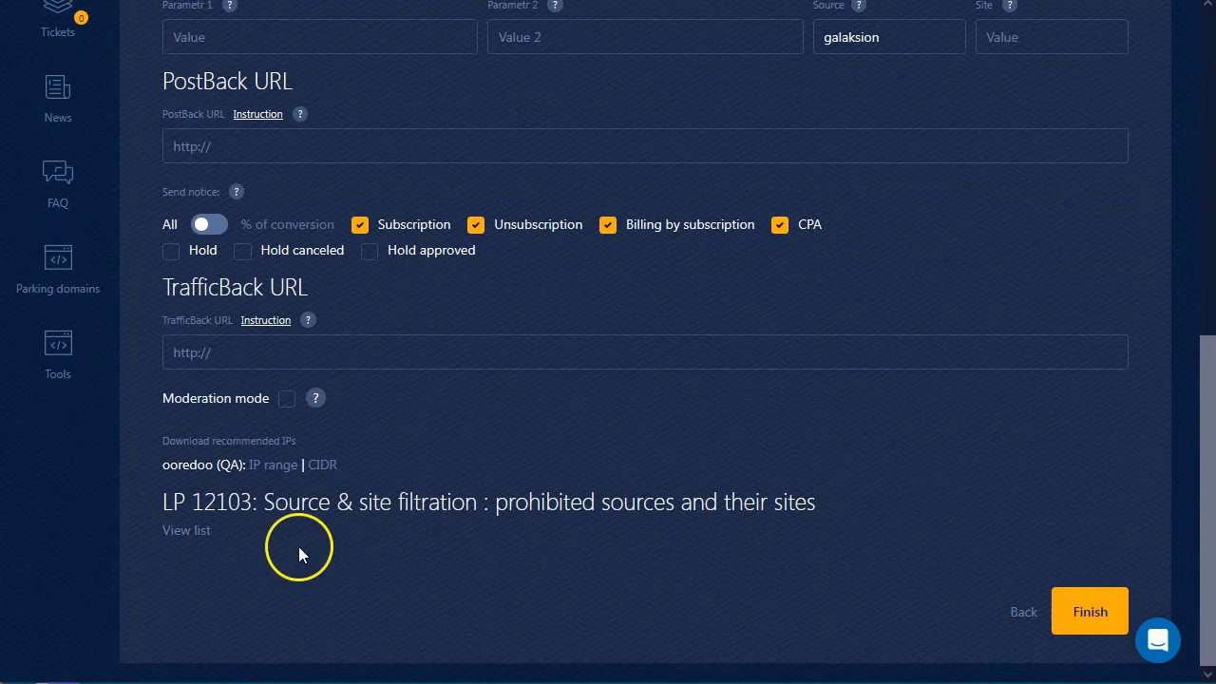
{"action": "left_click", "coordinate": [1092, 610]}
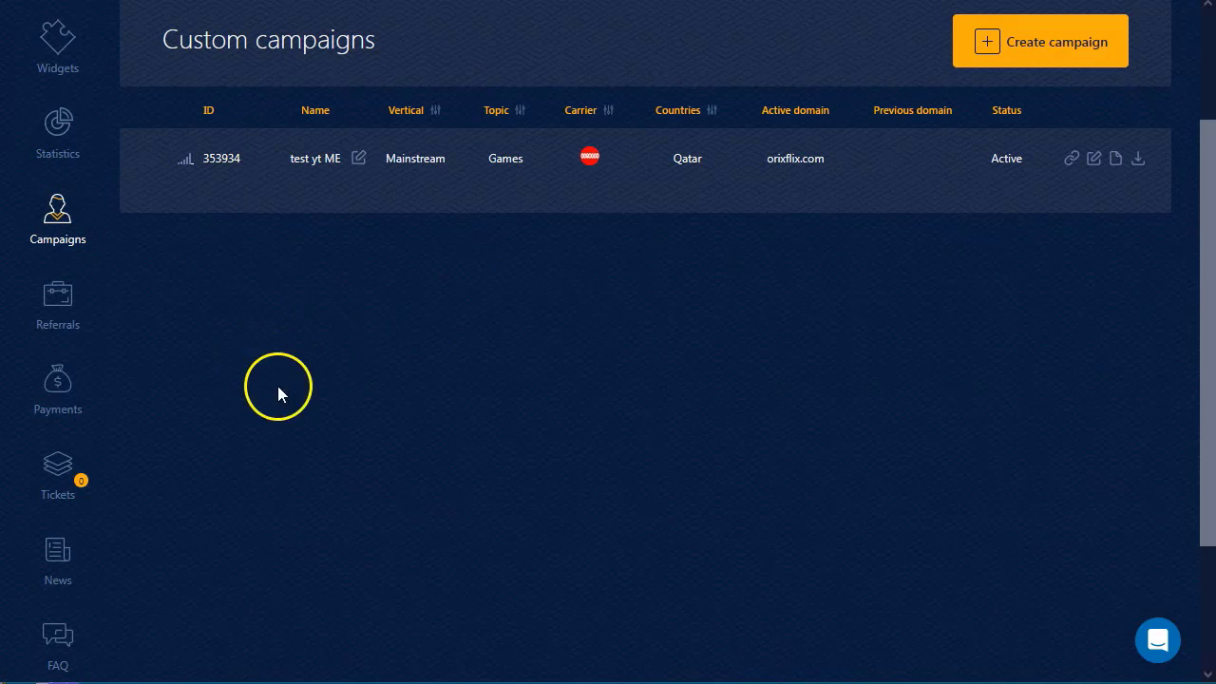
Return to the dashboard and look over the top offers
{"action": "scroll", "coordinate": [315, 383], "scroll_direction": "down", "scroll_amount": 2}
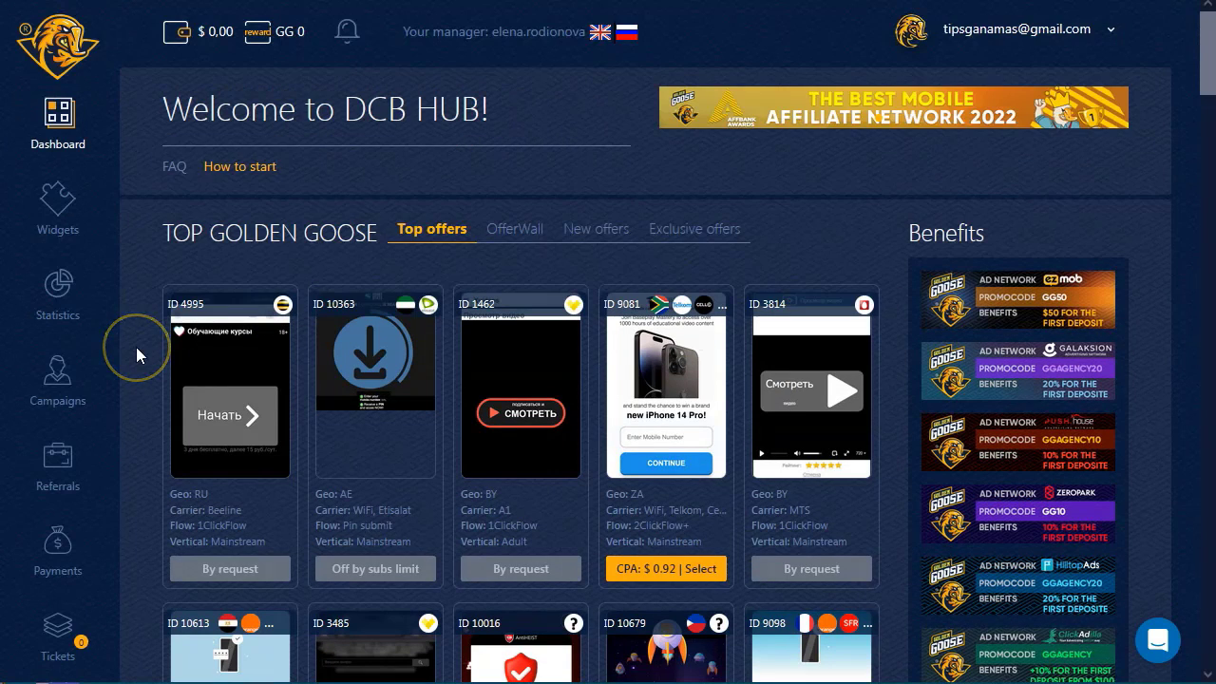
{"action": "scroll", "coordinate": [136, 347], "scroll_direction": "down", "scroll_amount": 2}
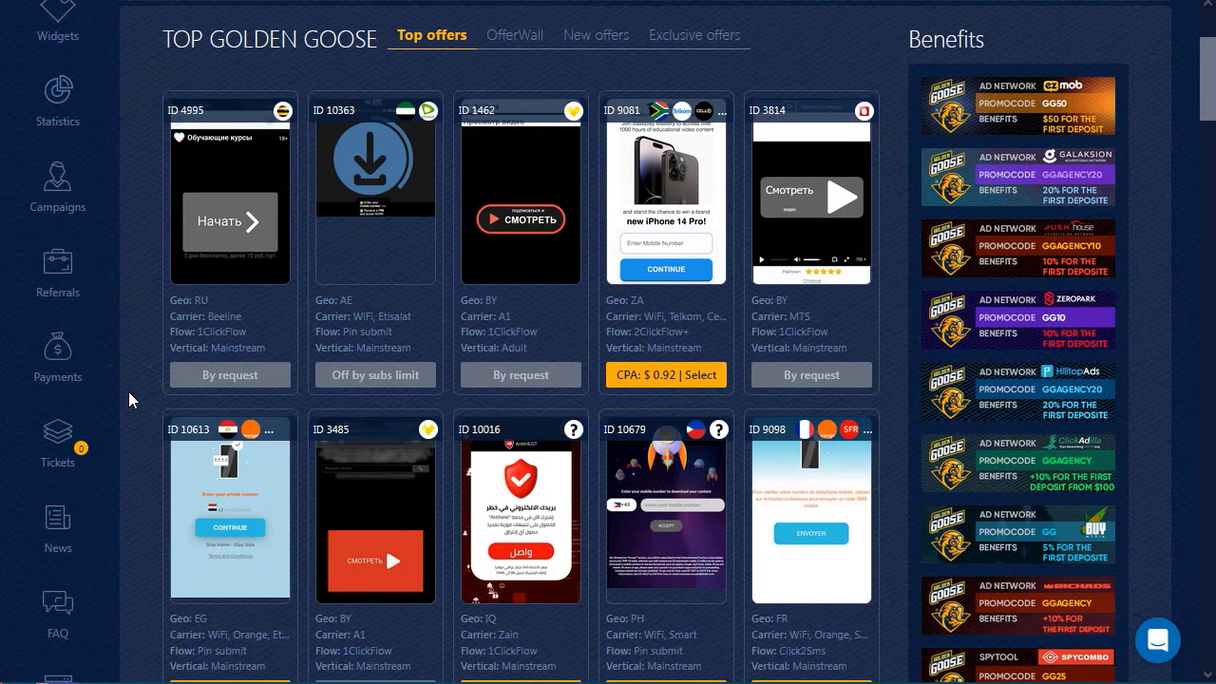
{"action": "scroll", "coordinate": [136, 391], "scroll_direction": "up", "scroll_amount": 2}
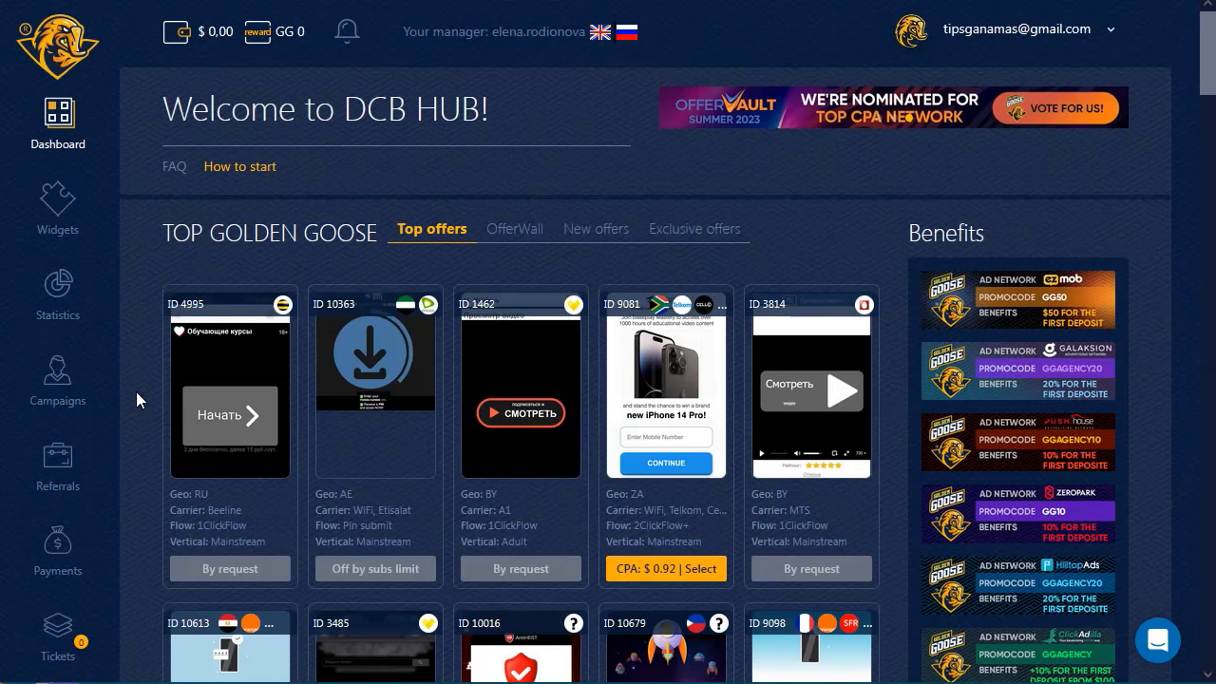